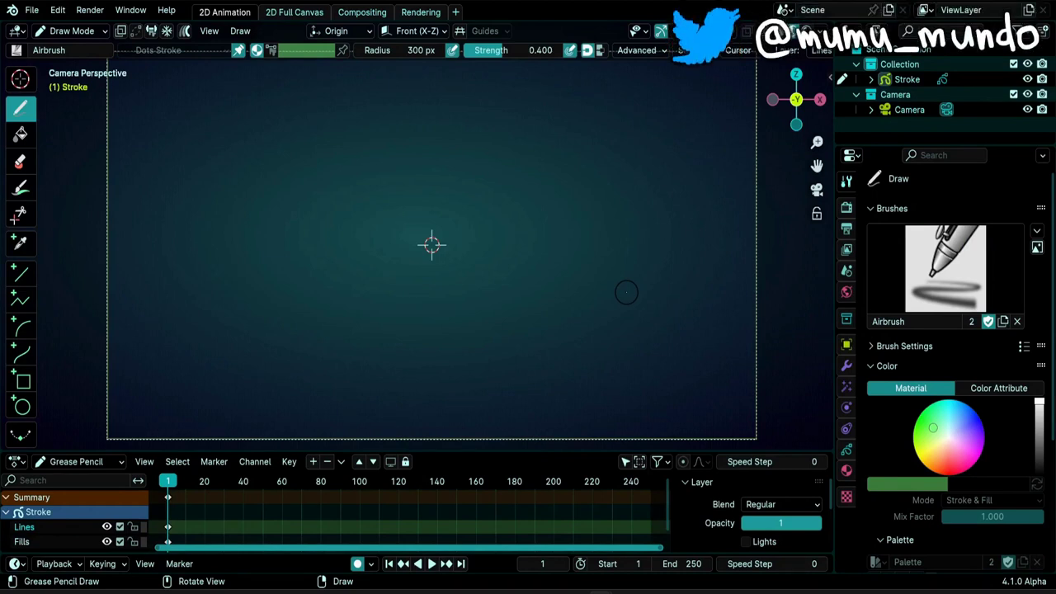
Import the texture brush pack from the Brushes panel, check the new brushes, then open the File menu
click(1037, 232)
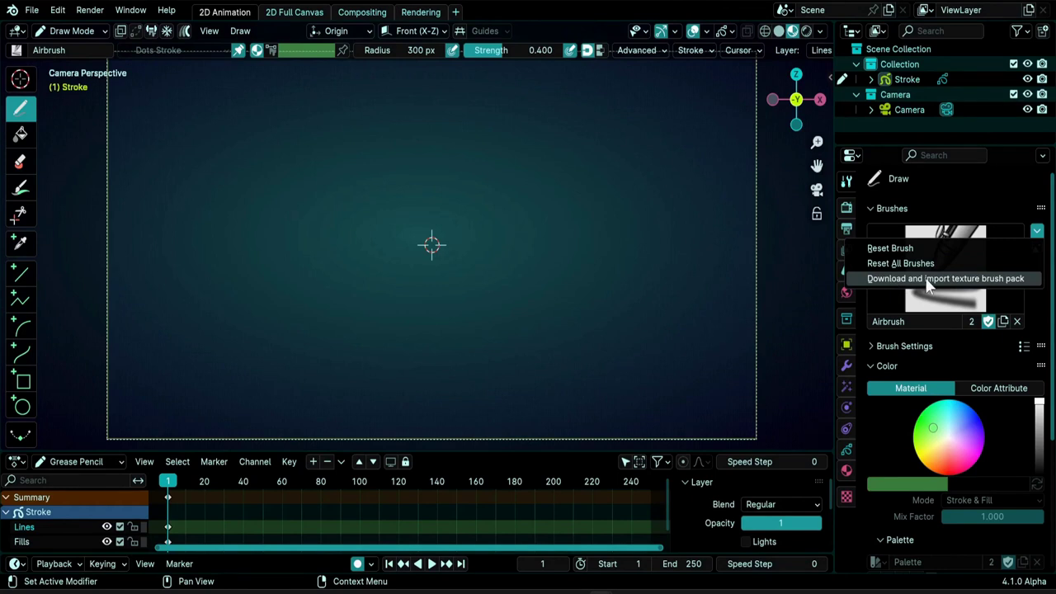
click(976, 281)
click(949, 268)
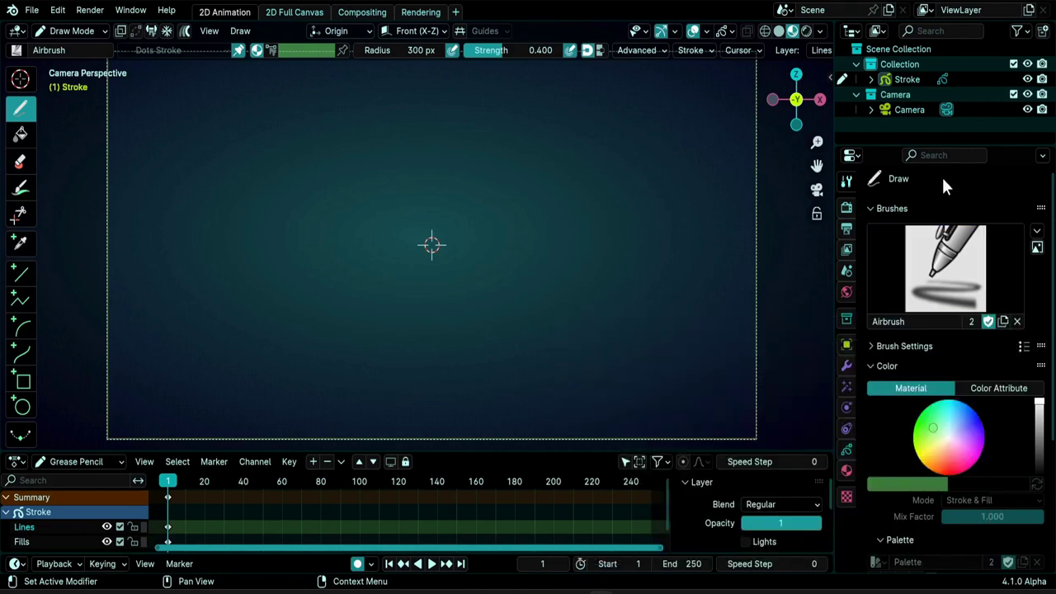
click(32, 10)
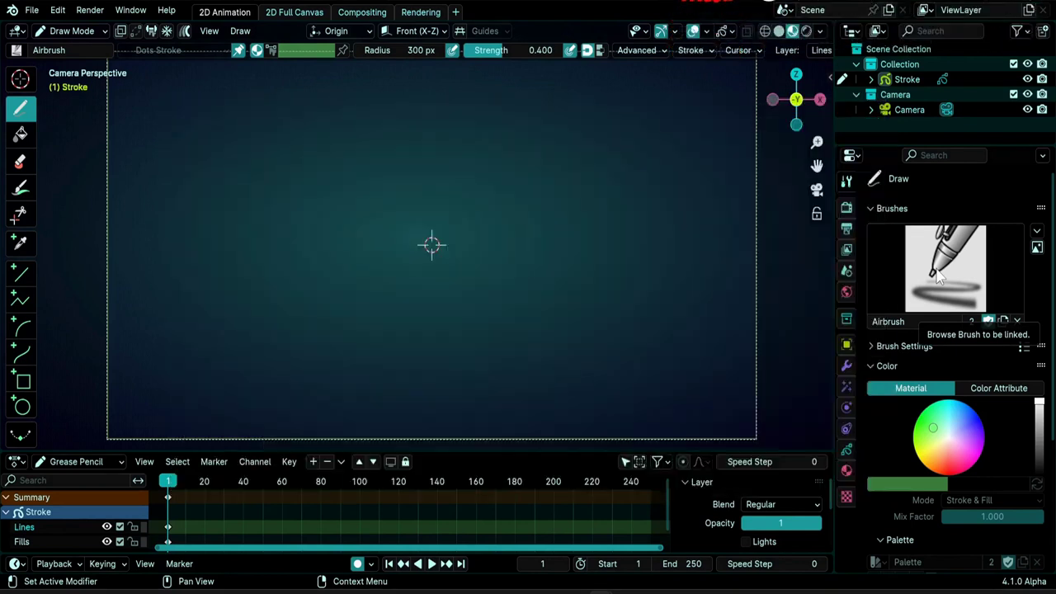
Make tex_cloud_1 the active brush and inspect its temporary AppData icon path without changing it
click(946, 268)
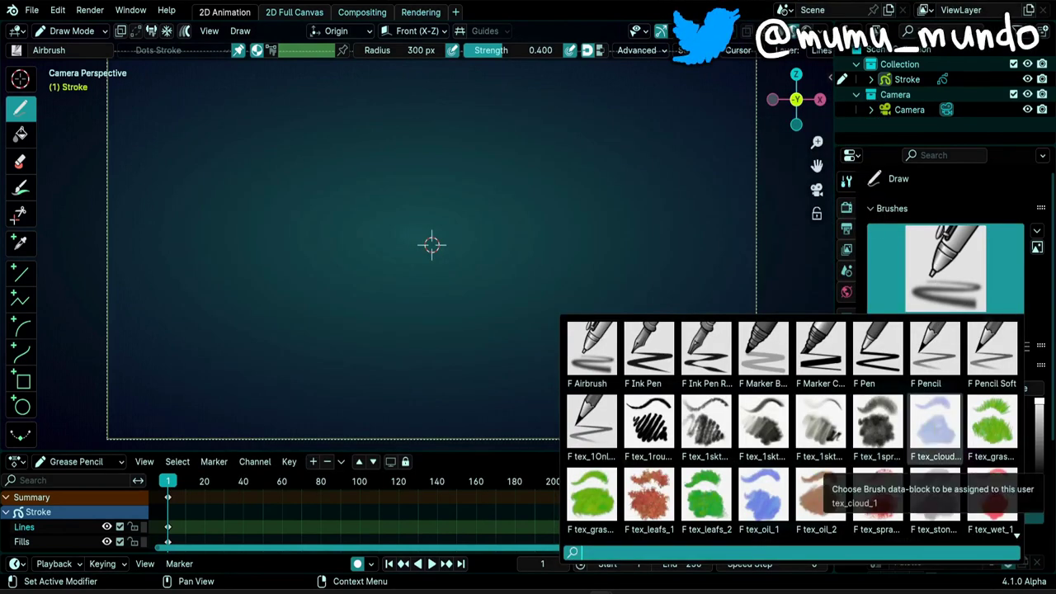
click(932, 436)
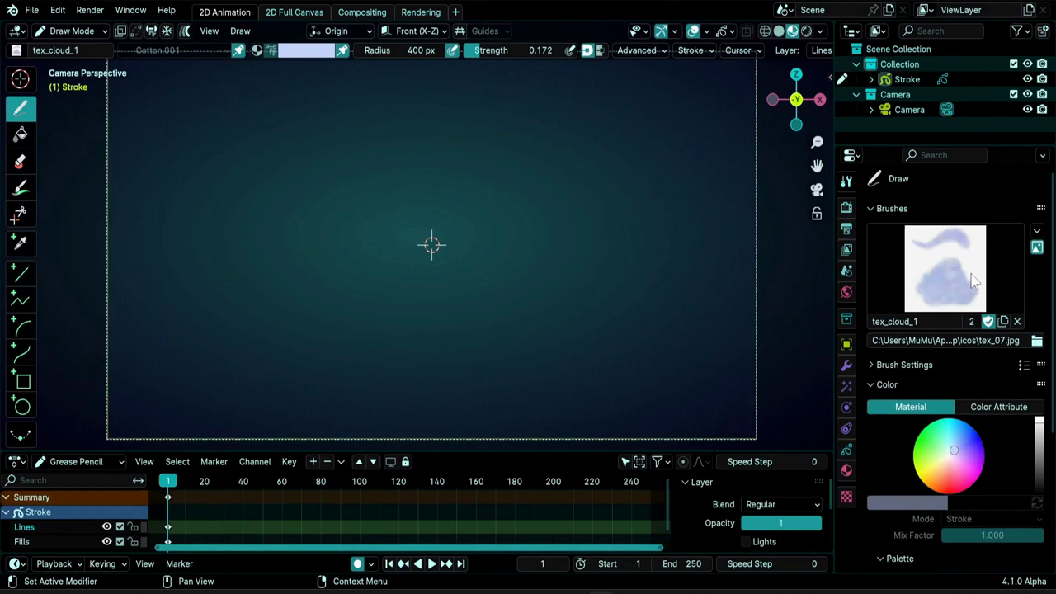
click(895, 340)
drag(895, 340, 953, 340)
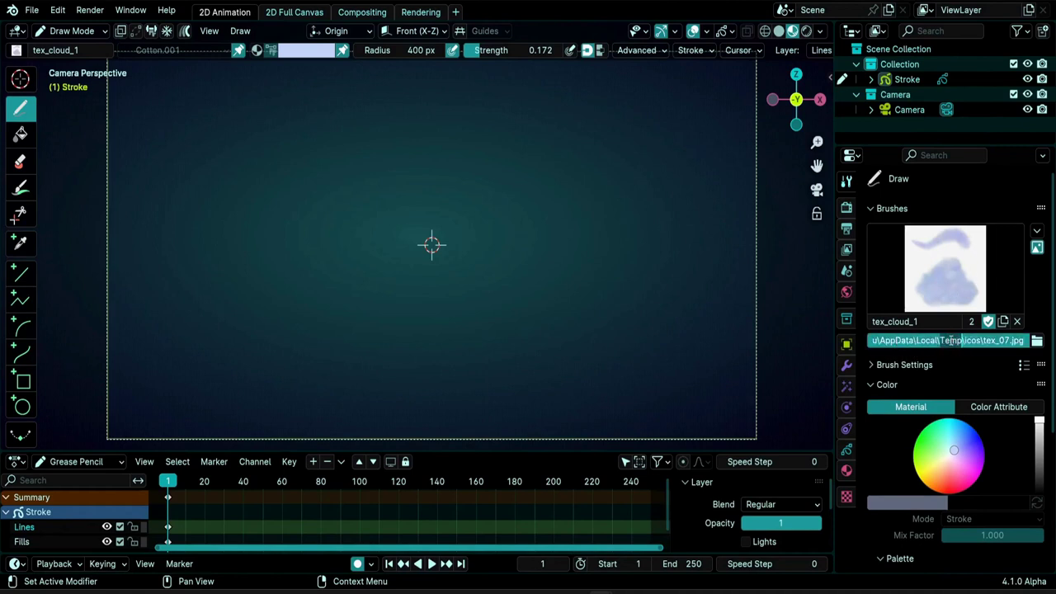
key(Escape)
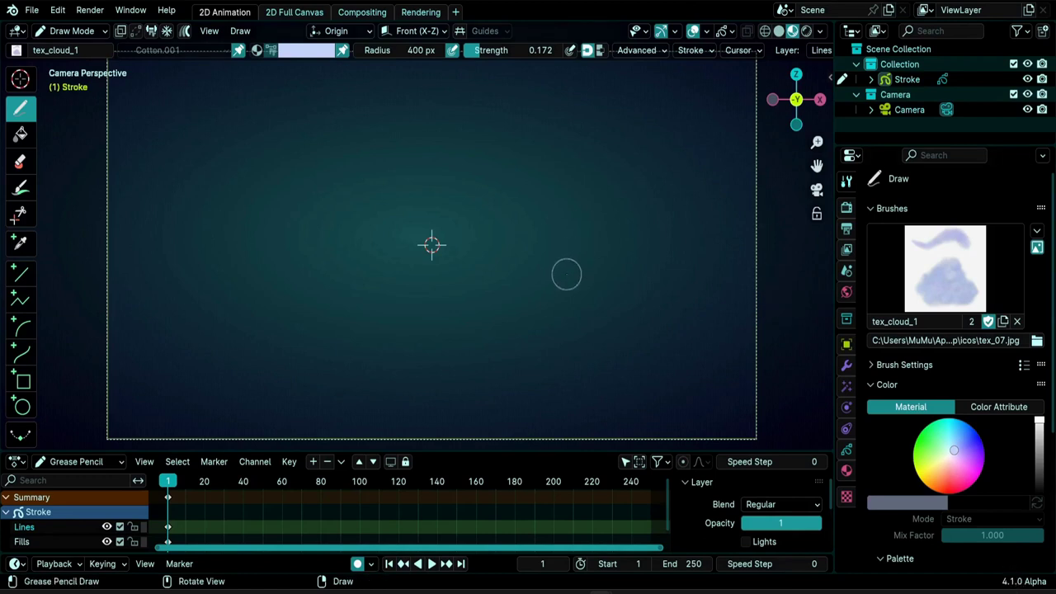
click(954, 262)
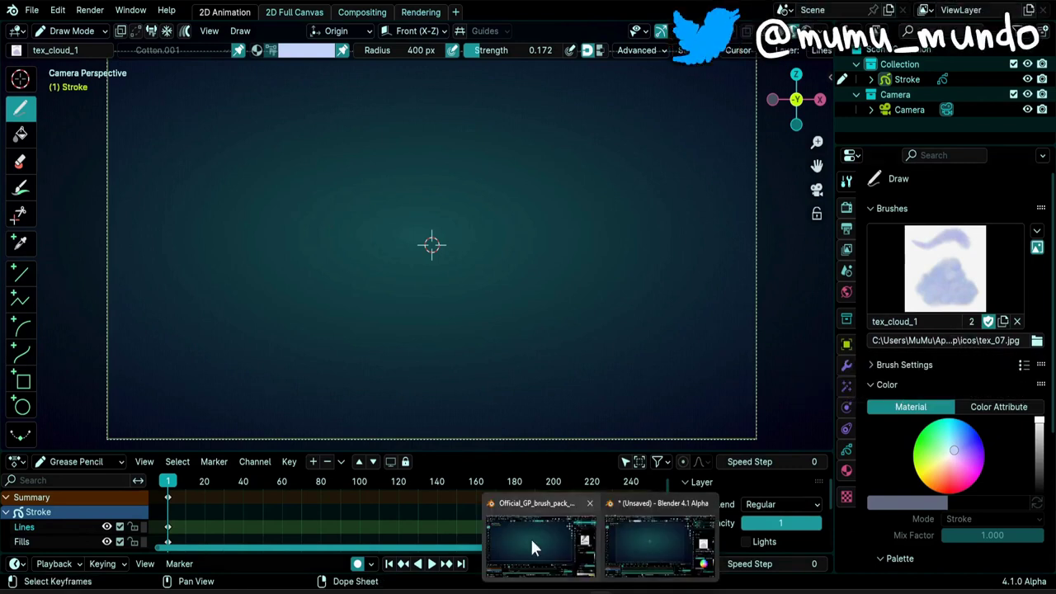
In the other Blender file, make tex_1spray_1 the active brush and expand its Brush Settings
click(530, 536)
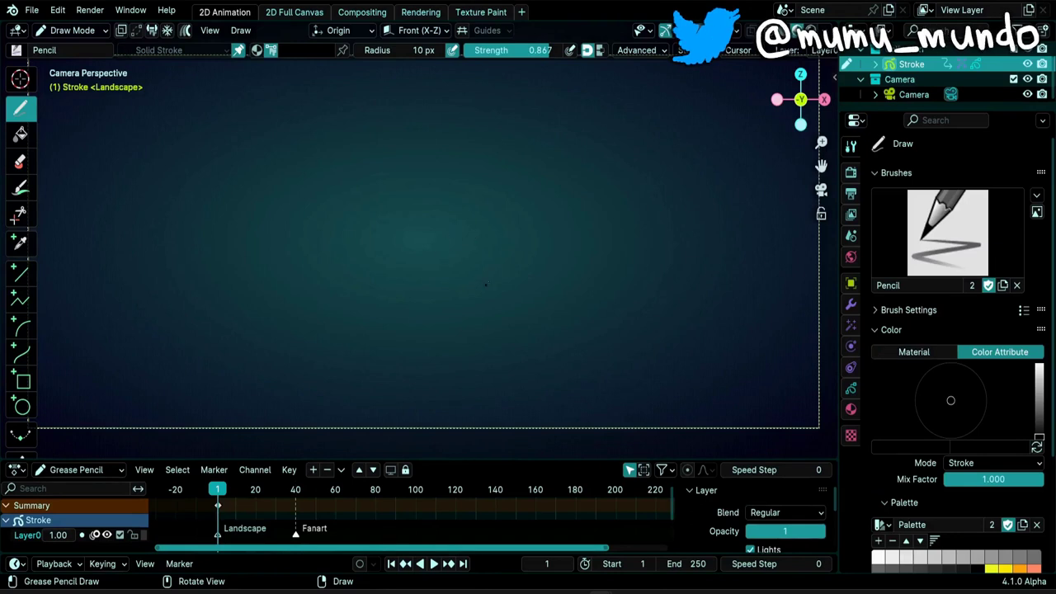
click(956, 239)
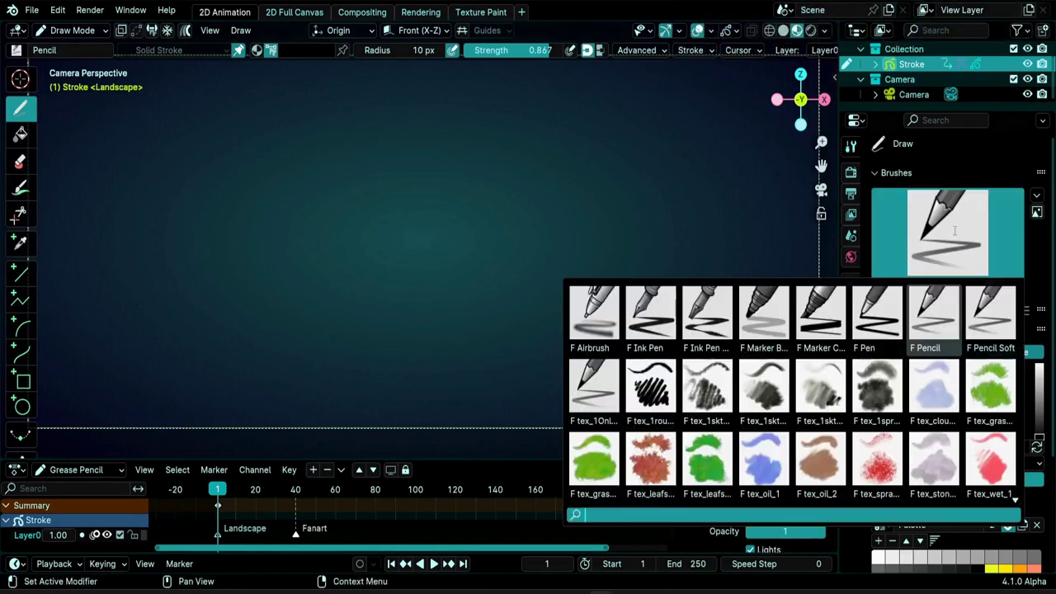
click(876, 386)
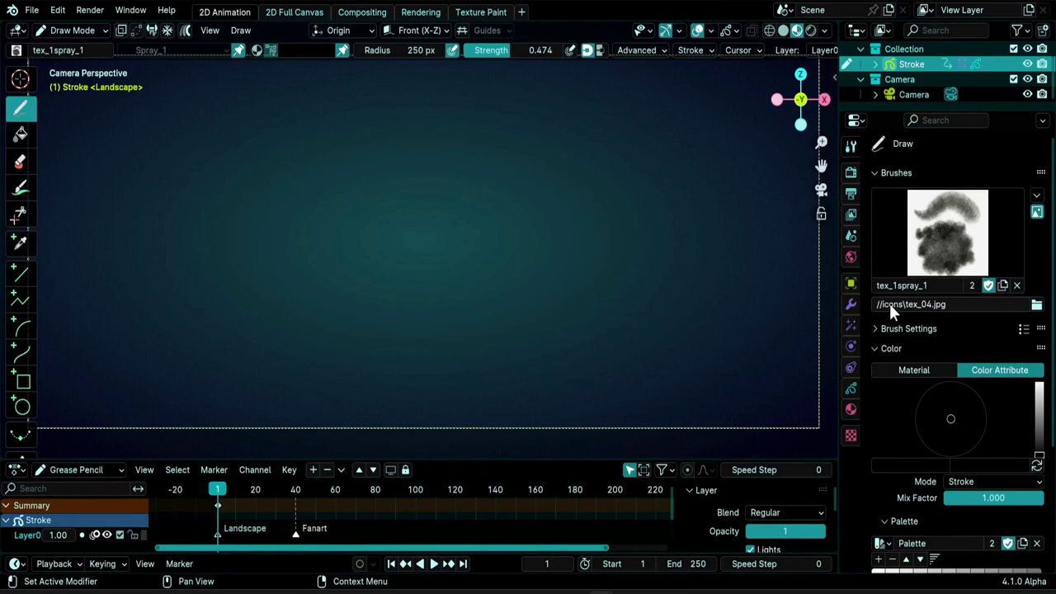
click(900, 328)
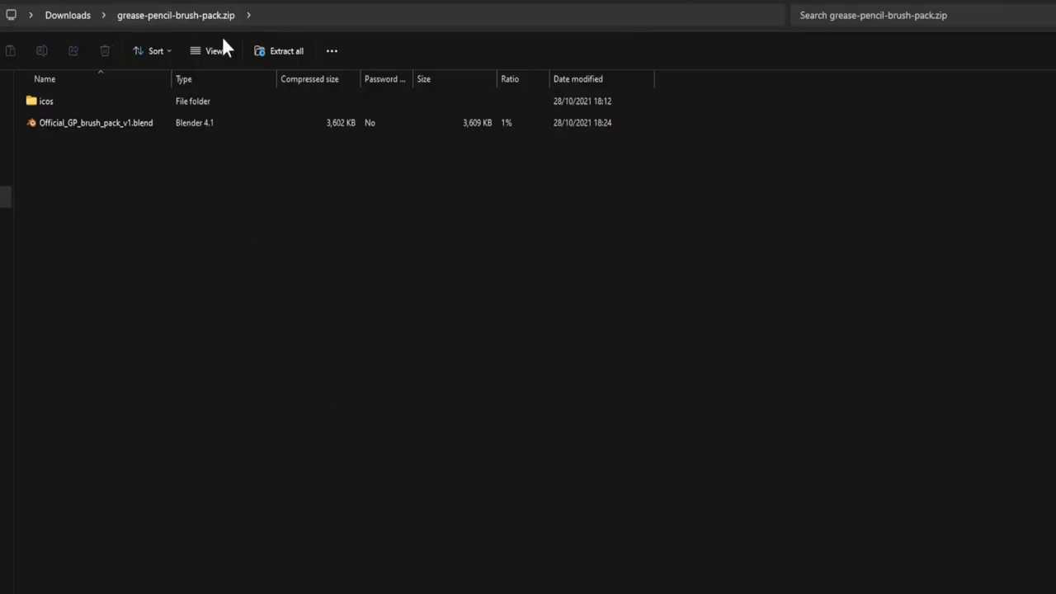
Open the tweaked brush pack zip, box-select its icons folder and .blend, then open Local Disk (C:)
click(130, 128)
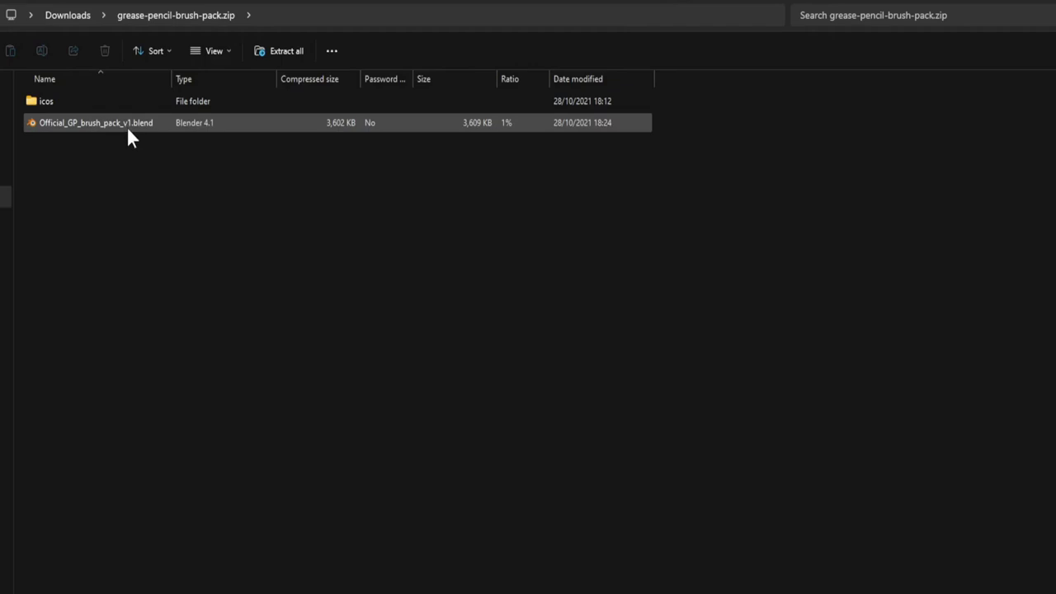
click(52, 106)
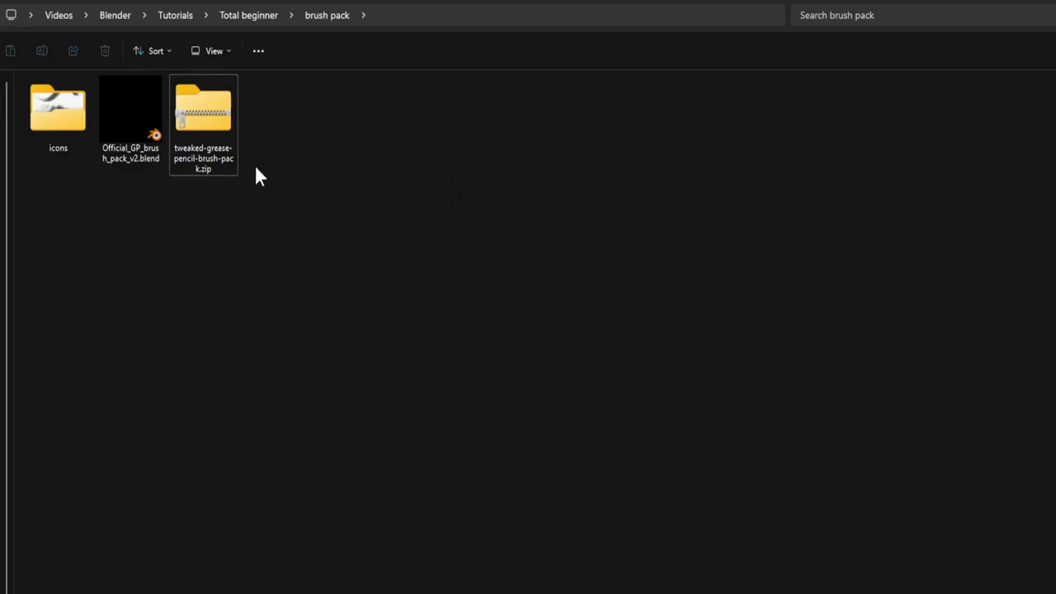
click(212, 117)
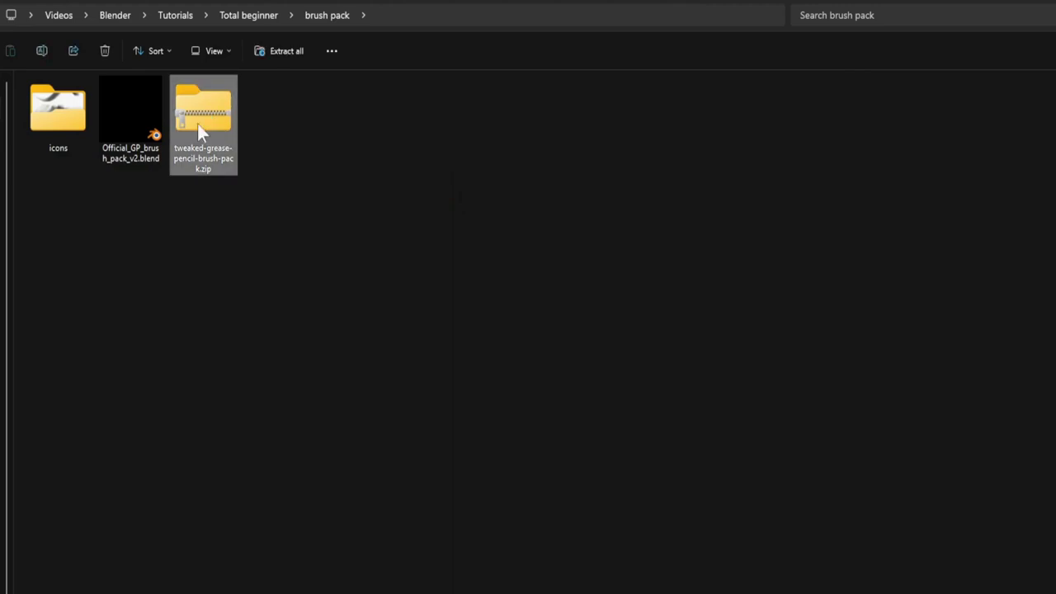
double_click(198, 124)
drag(38, 157, 103, 100)
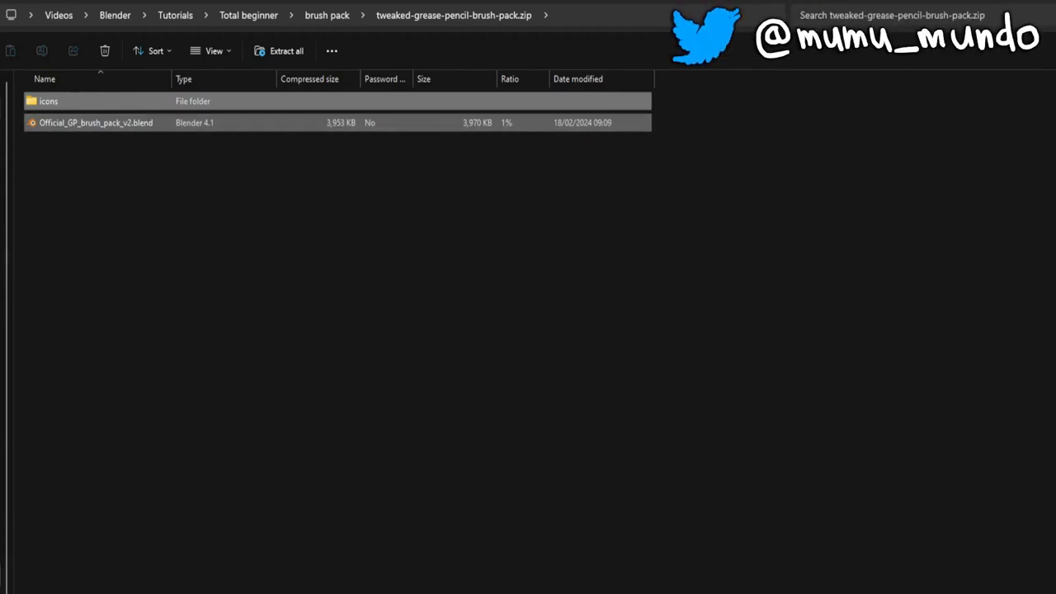
double_click(123, 110)
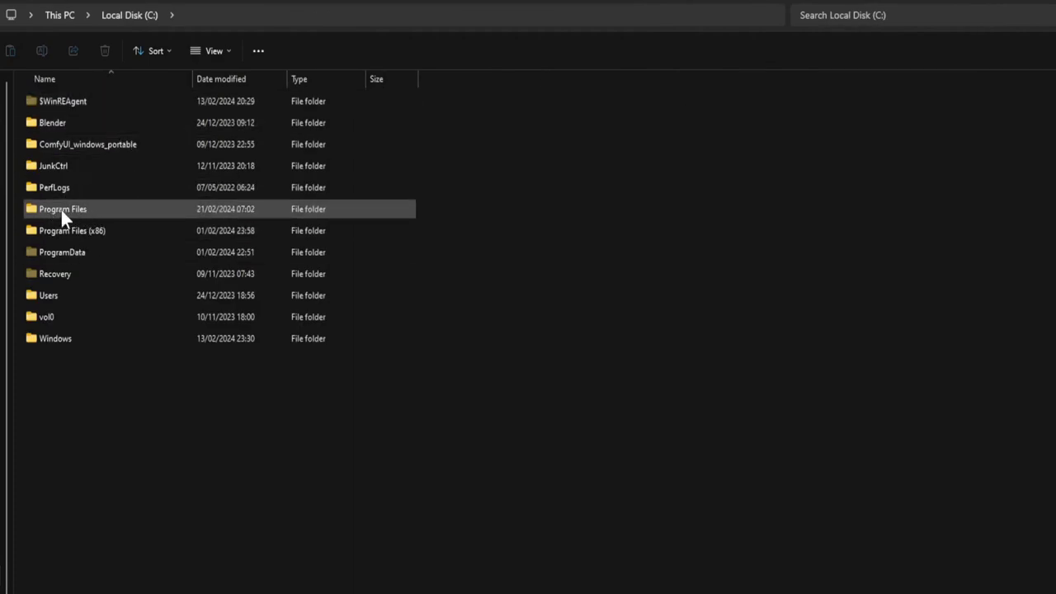
Open C:\Blender\GP Brushes and look over the brush pack .blend, Icons folder and KD Brushpack file
double_click(57, 122)
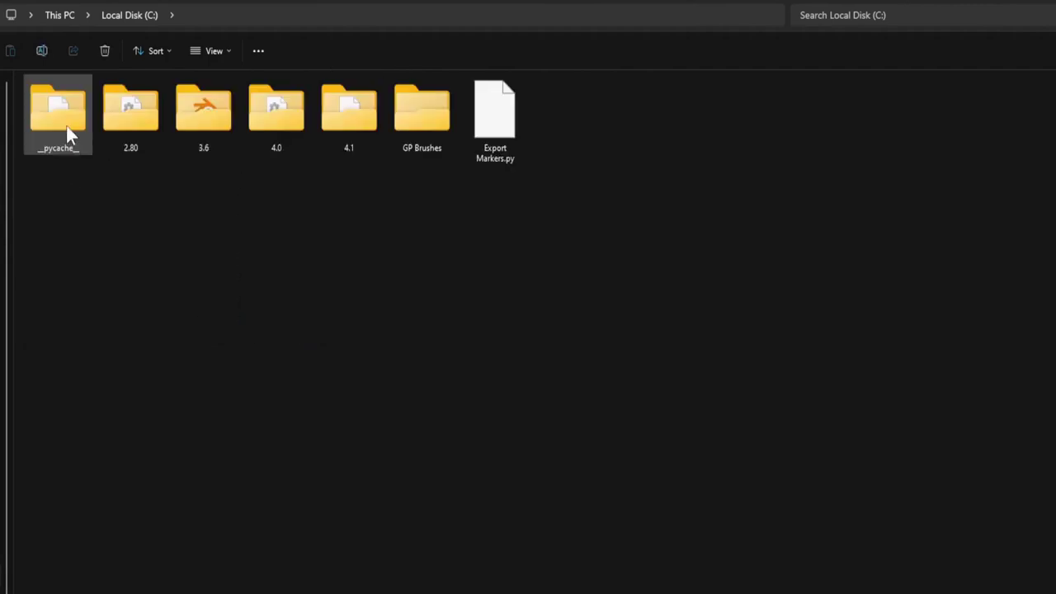
click(419, 122)
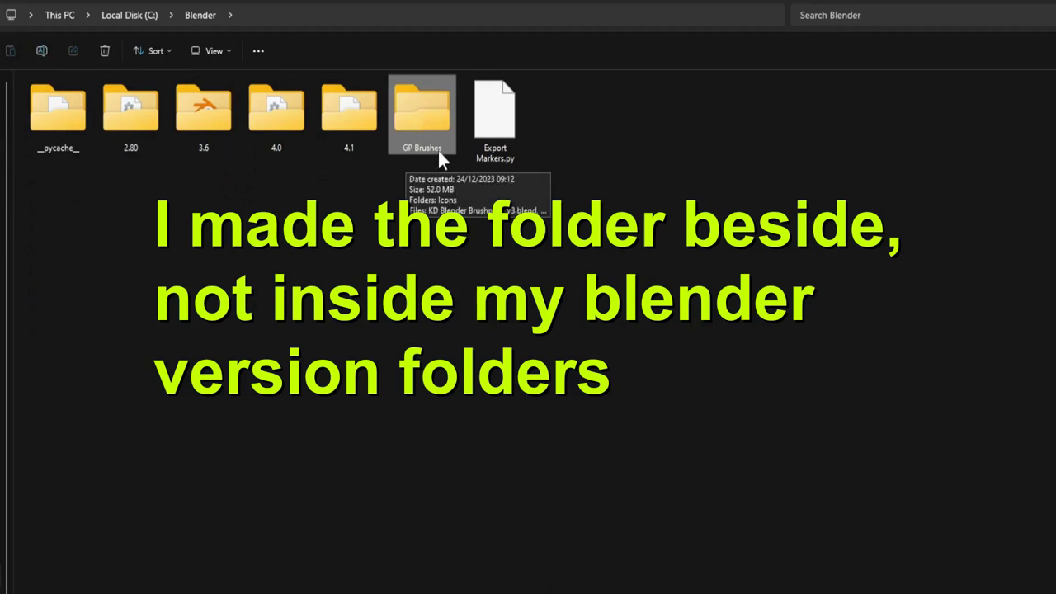
double_click(438, 149)
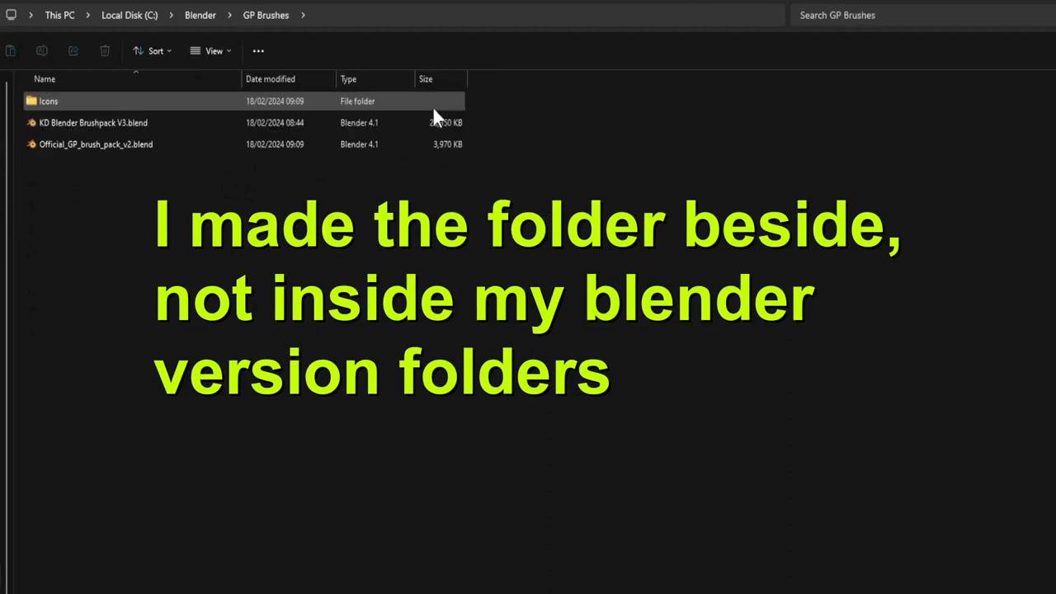
click(78, 148)
click(47, 101)
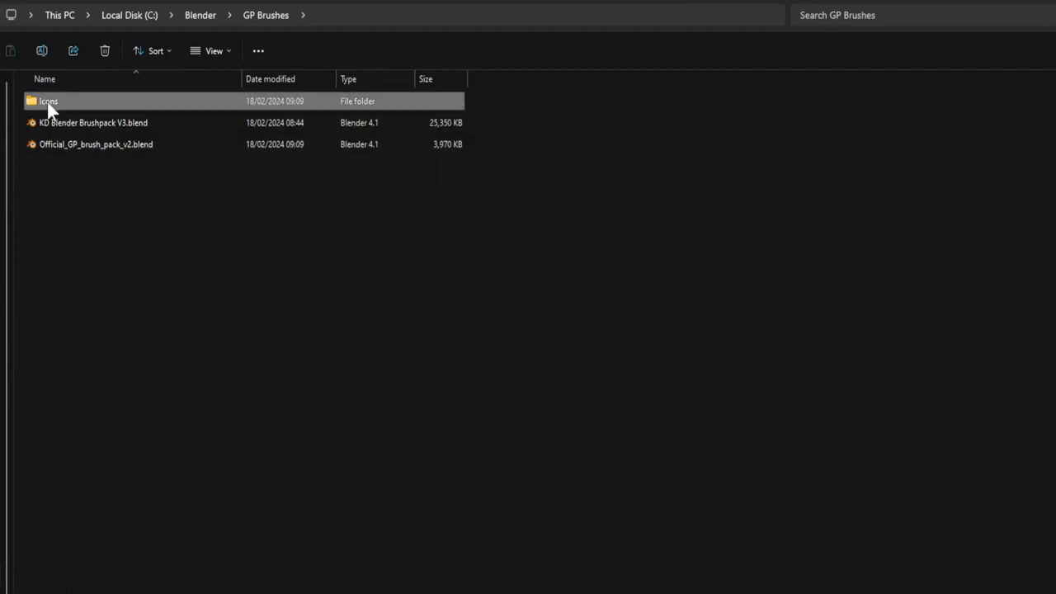
click(115, 123)
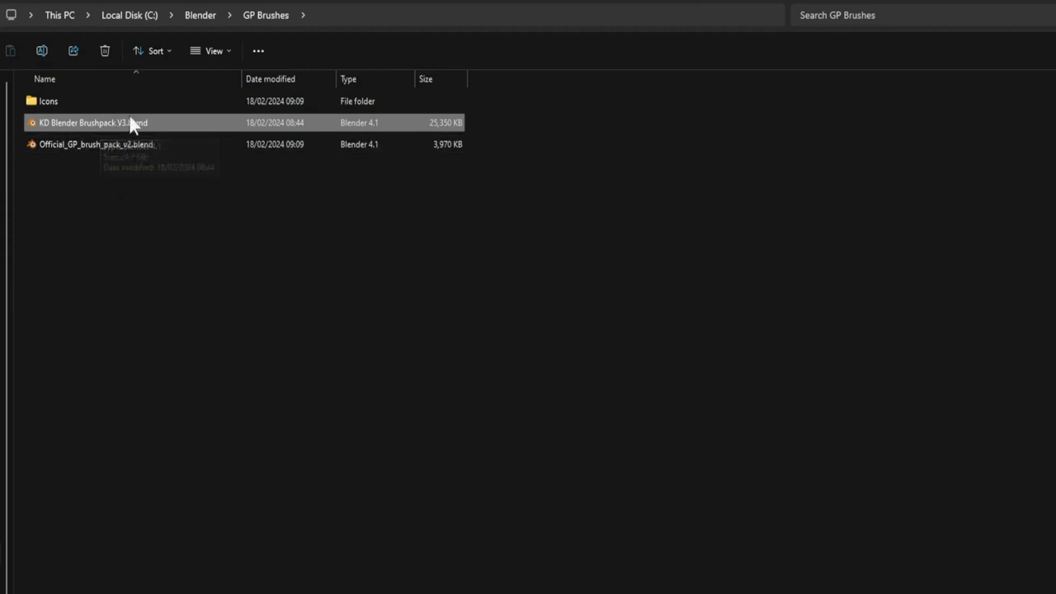
Browse the tex_14.jpg, KD Charcoal and KD Hazy icon images, then return to GP Brushes
double_click(72, 100)
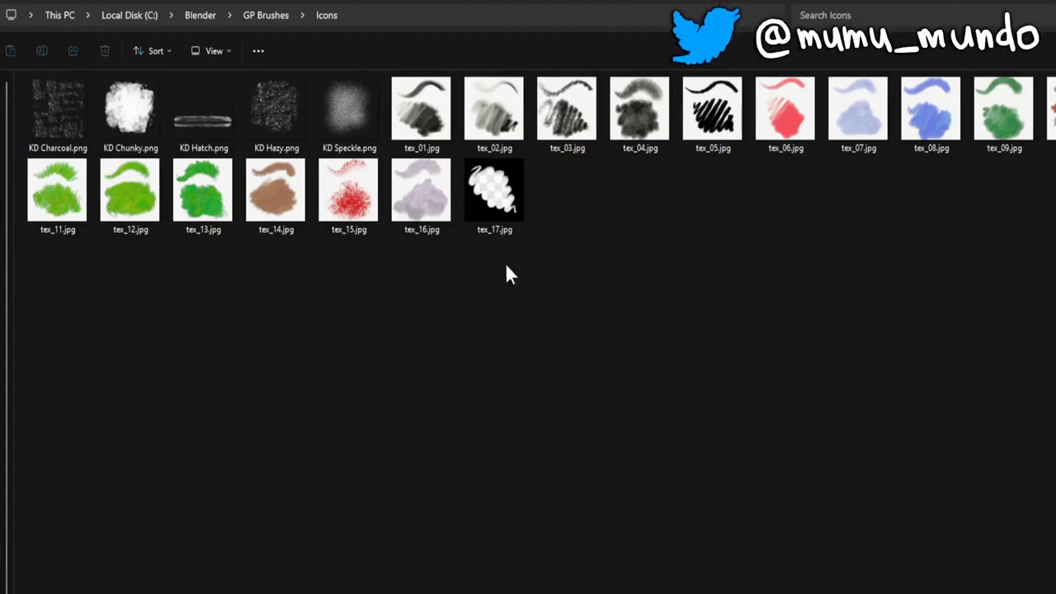
click(421, 112)
click(993, 116)
click(264, 227)
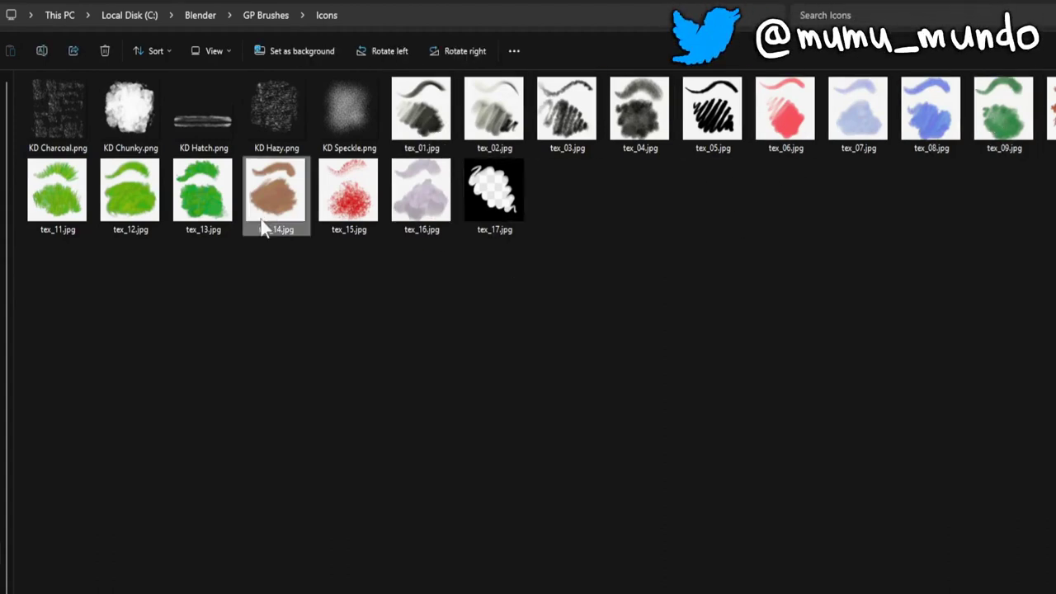
click(48, 121)
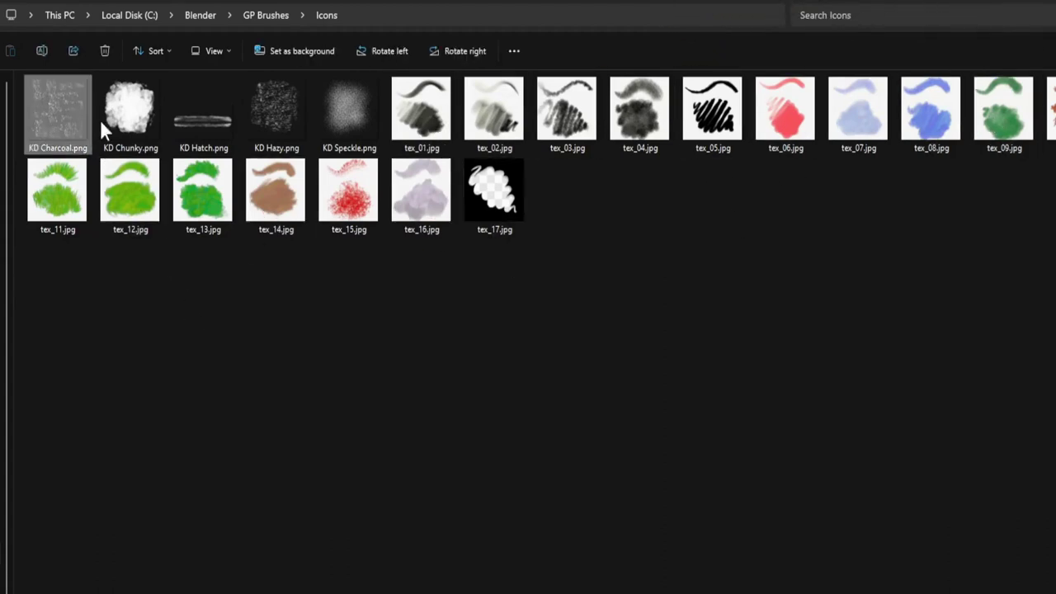
click(292, 116)
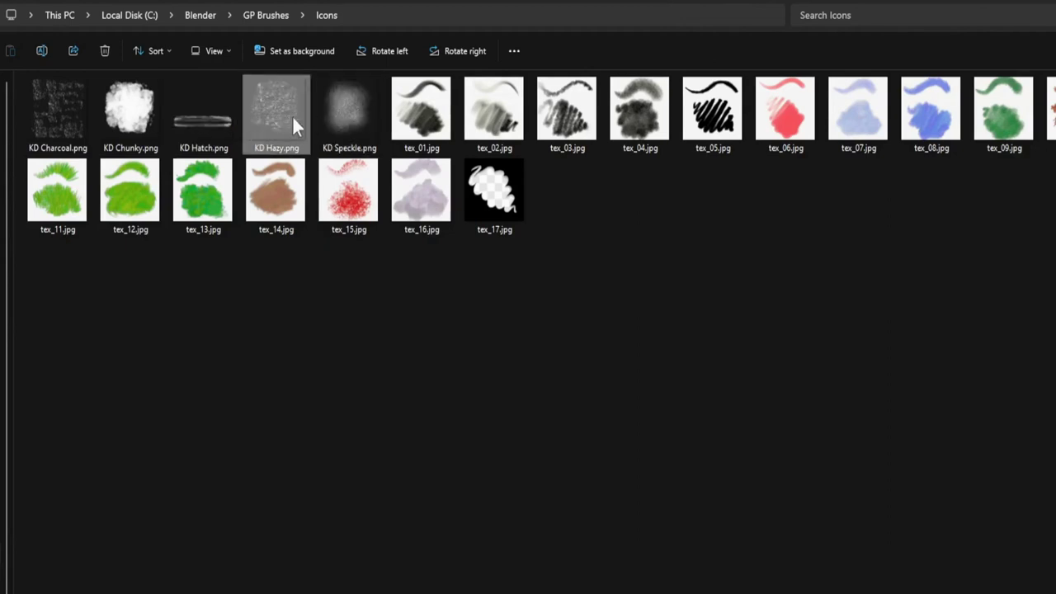
click(273, 128)
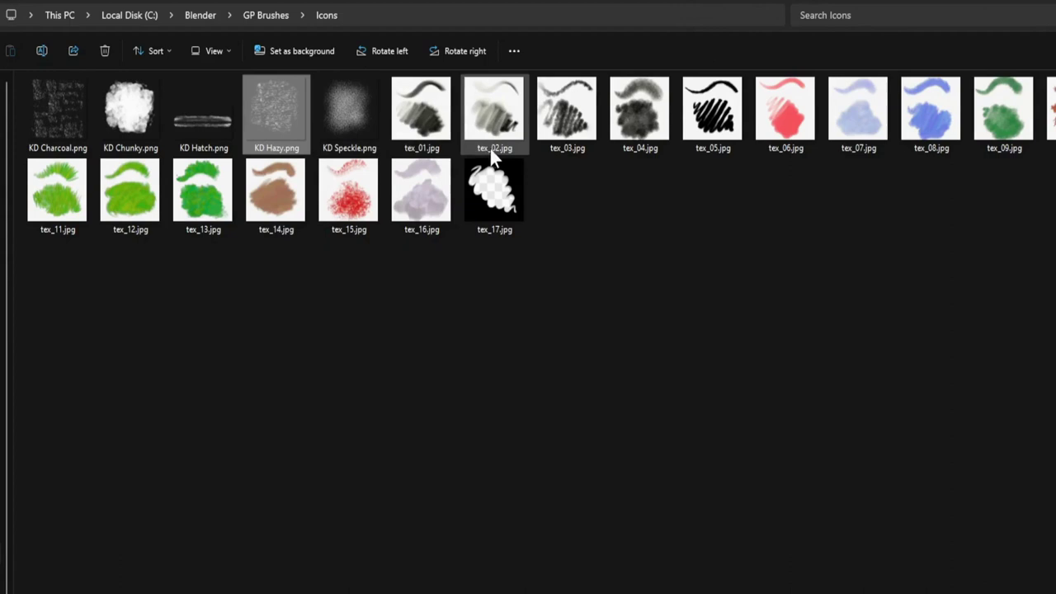
key(alt+Left)
Back in Blender, start File > Append and open Official_GP_brush_pack_v2.blend's Brush folder
click(652, 587)
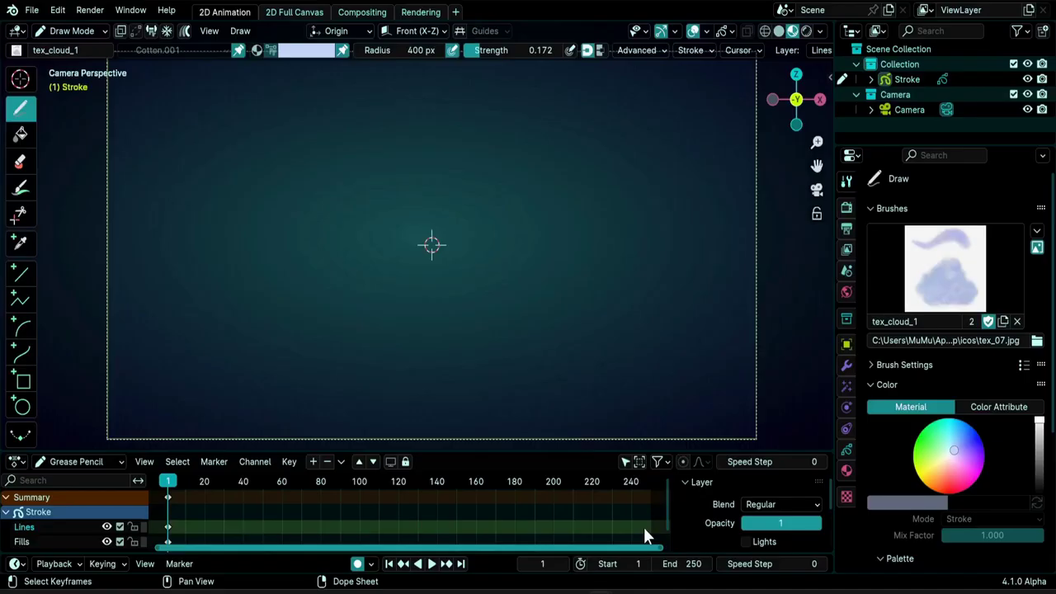
click(31, 10)
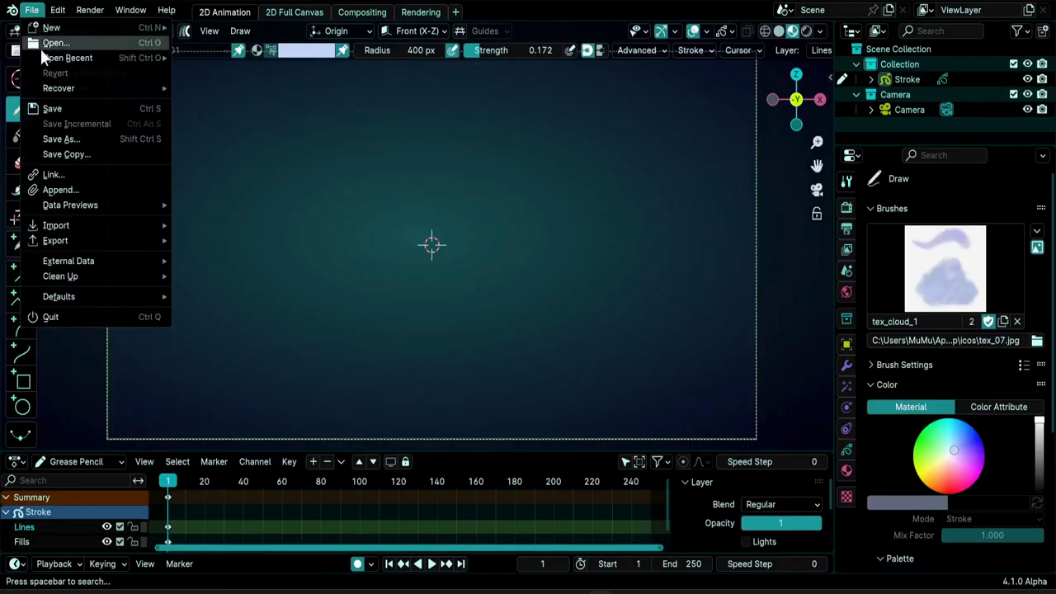
click(41, 188)
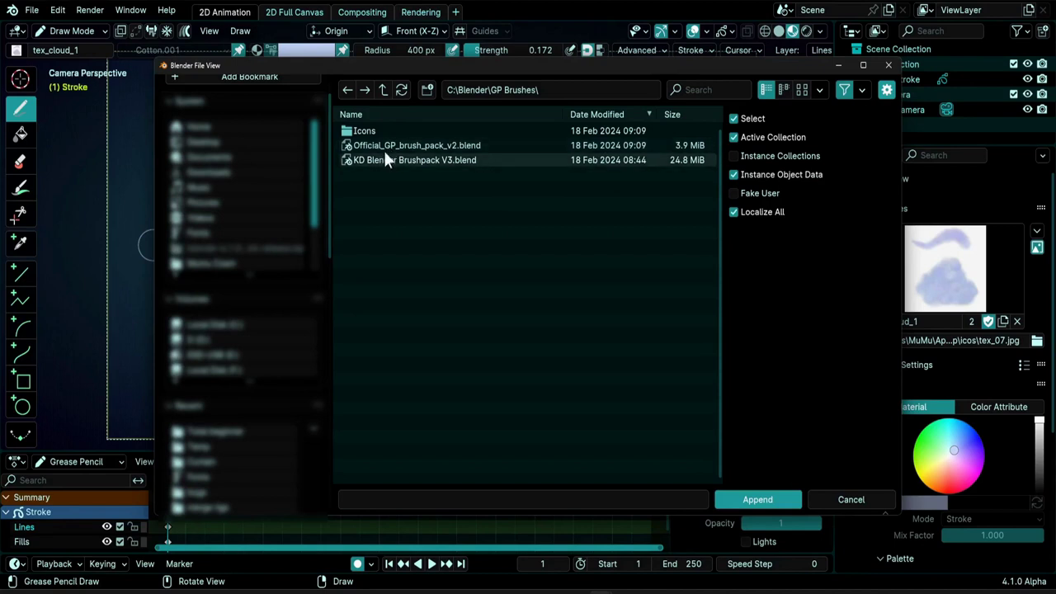
click(388, 147)
double_click(389, 148)
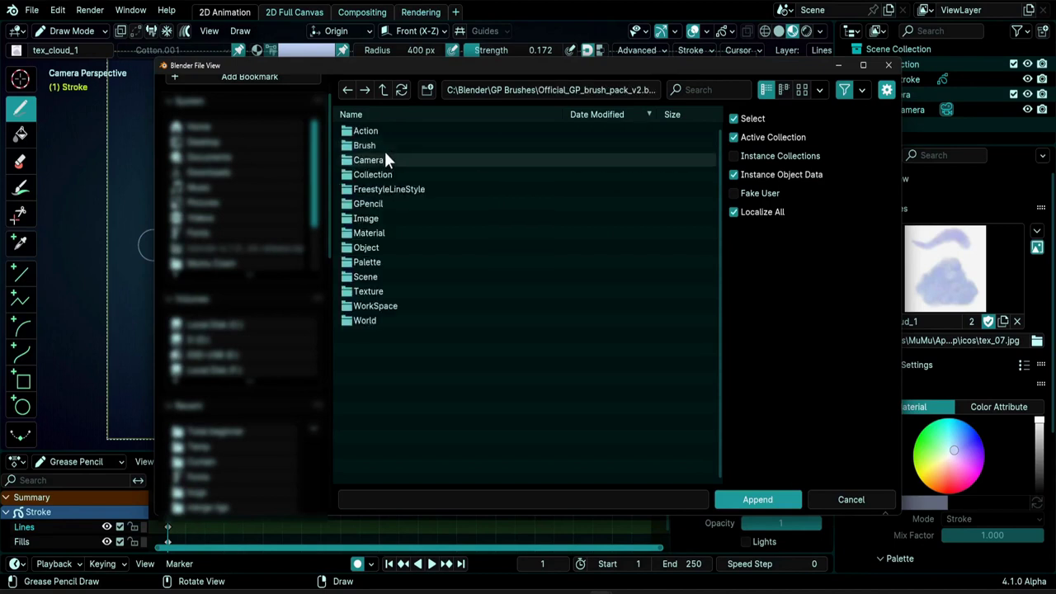
click(361, 147)
double_click(363, 147)
Select tex_1OnlyFineLine through tex_wet_1 plus z_holdout and append them
scroll(448, 239, down, 3)
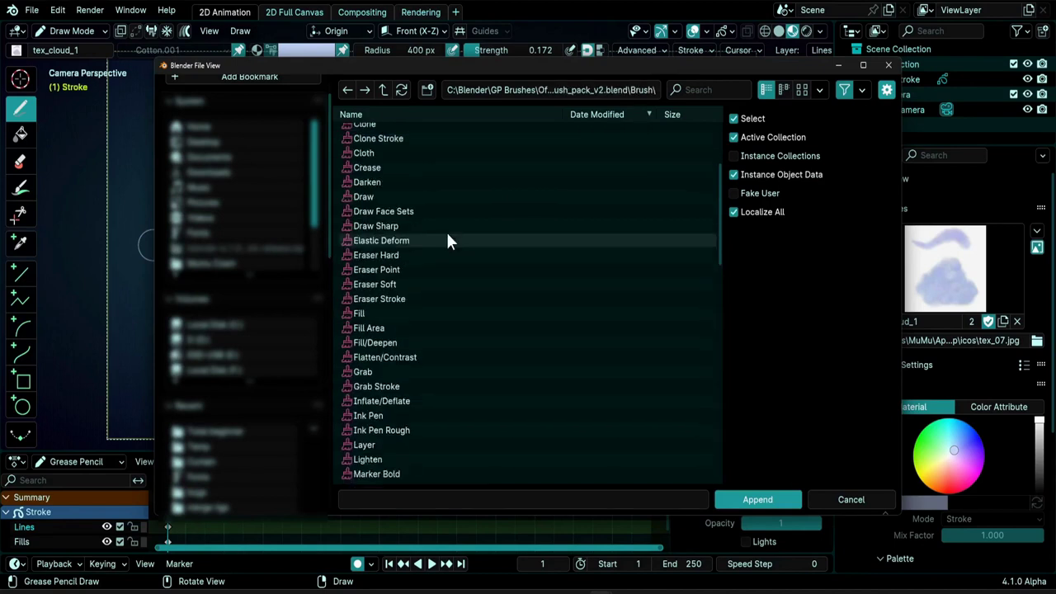
scroll(448, 238, down, 5)
scroll(449, 239, down, 3)
scroll(446, 239, down, 7)
click(367, 187)
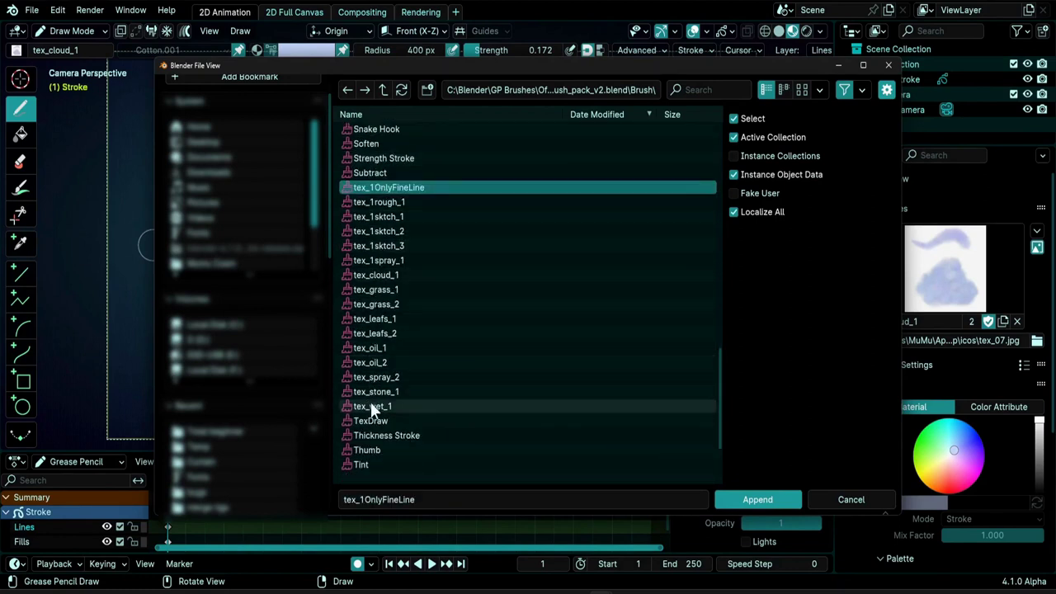
scroll(370, 399, down, 4)
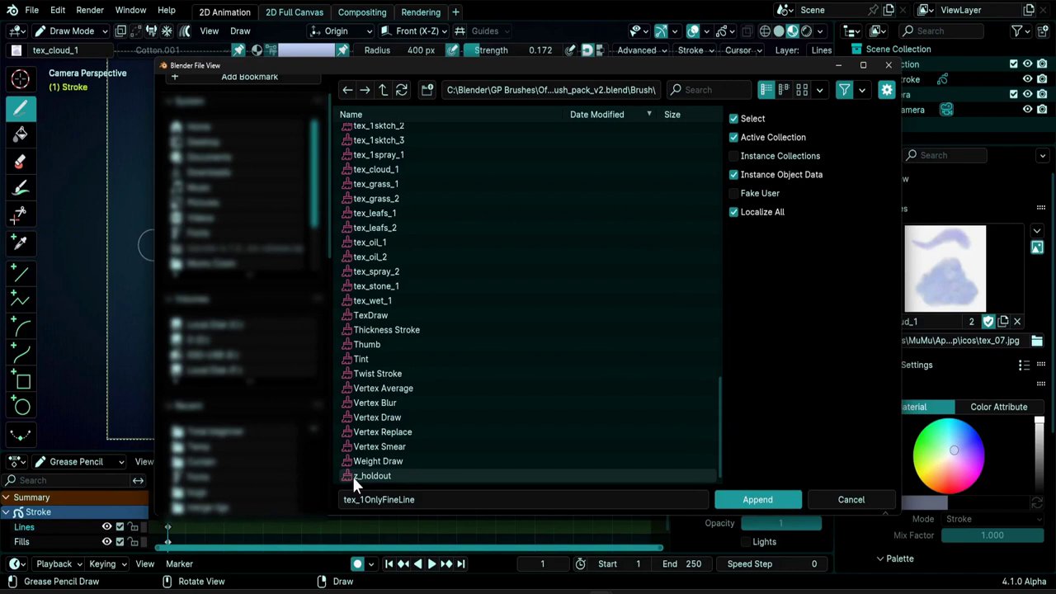
scroll(379, 474, up, 4)
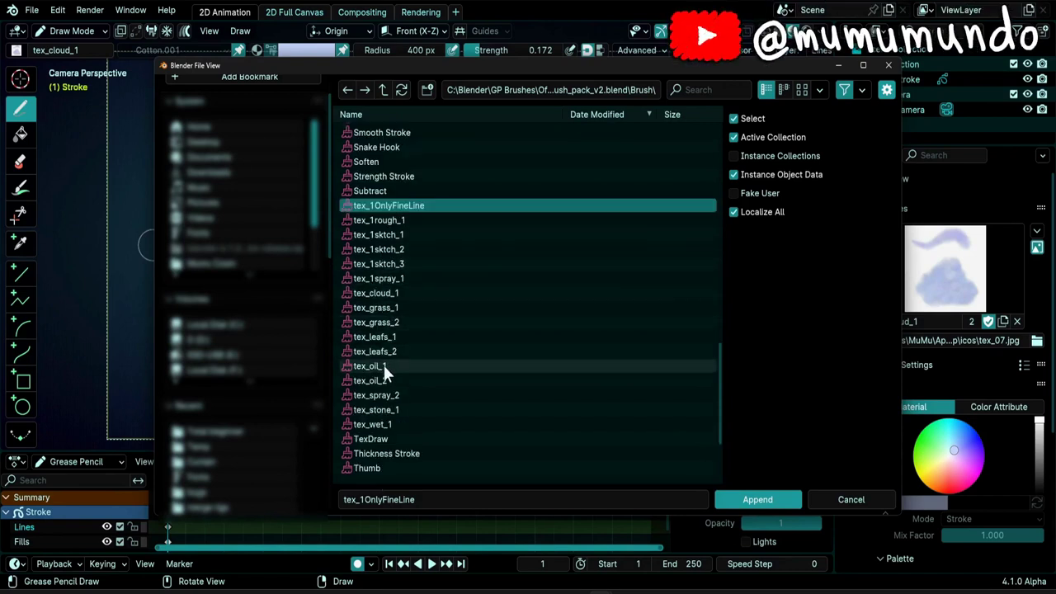
shift+click(375, 422)
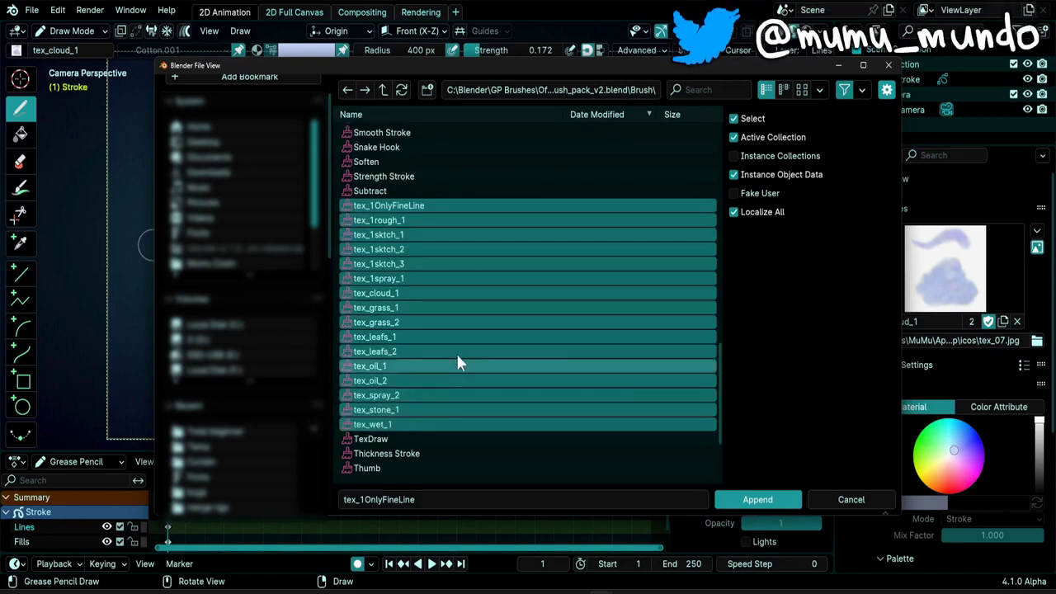
scroll(457, 348, down, 4)
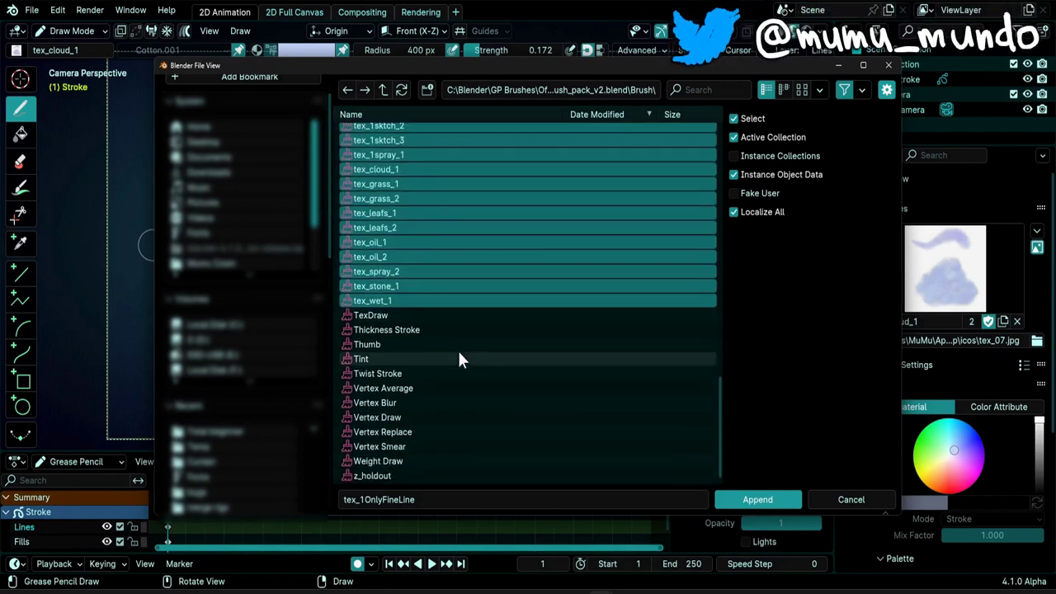
ctrl+click(372, 476)
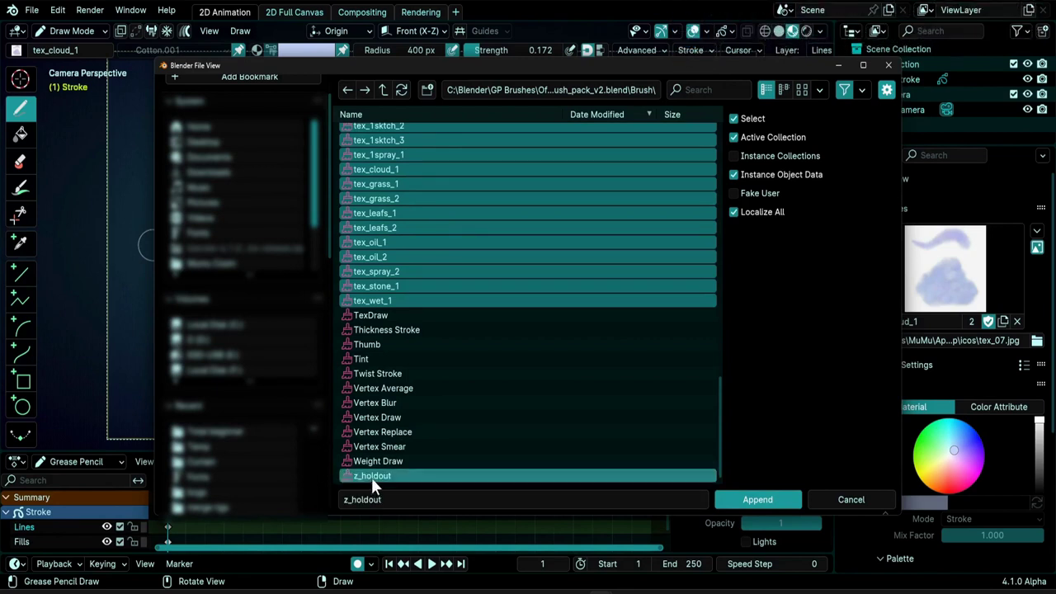
click(751, 500)
Make tex_cloud_1.001 active and read its icon path, C:\Blender\GP Brushes\icons\tex_07.jpg
click(965, 276)
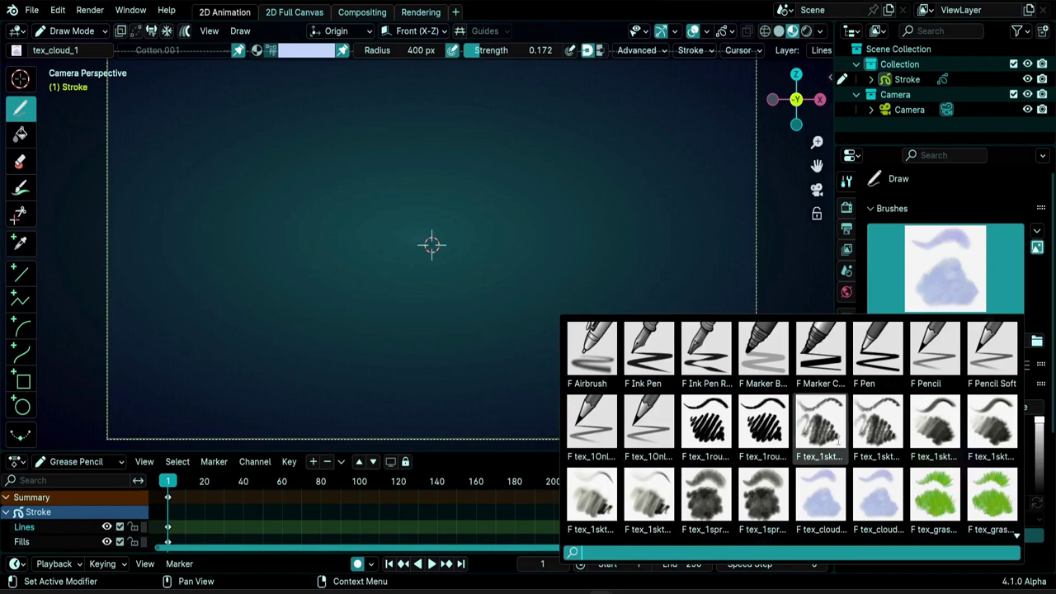
click(821, 497)
click(893, 340)
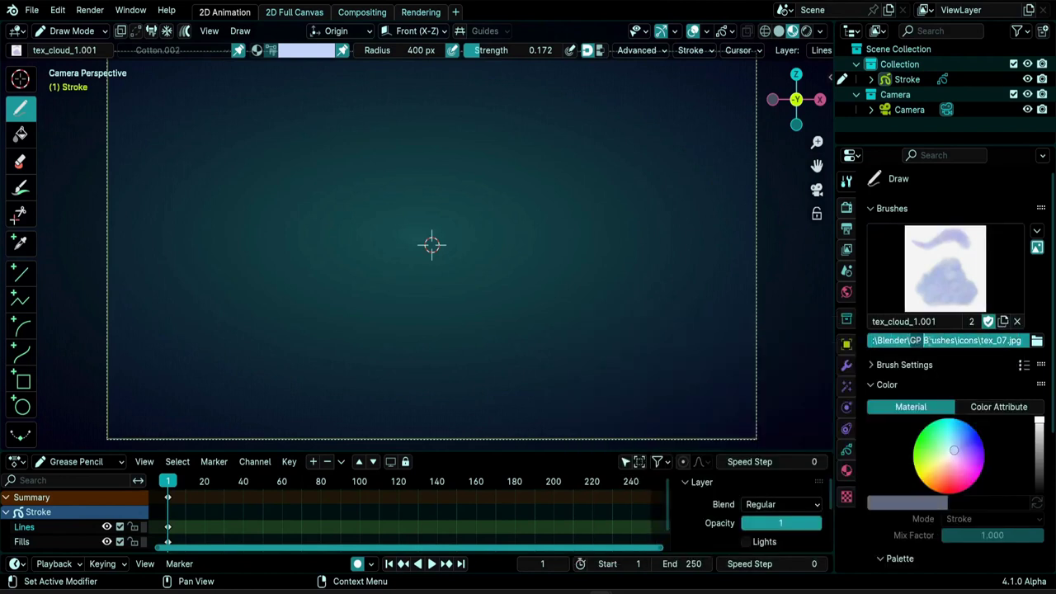
key(ctrl+shift+Right)
key(ctrl+shift+Right)
key(ctrl+shift+Right)
key(ctrl+shift+Right)
mouse_move(1013, 340)
mouse_down()
mouse_move(855, 332)
mouse_move(1002, 341)
mouse_up()
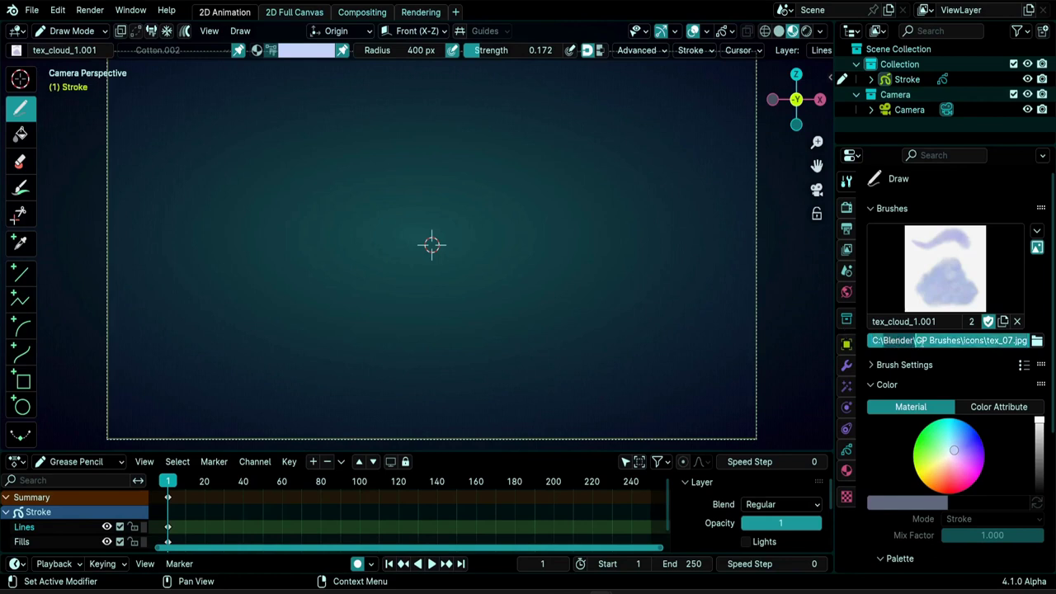
double_click(998, 341)
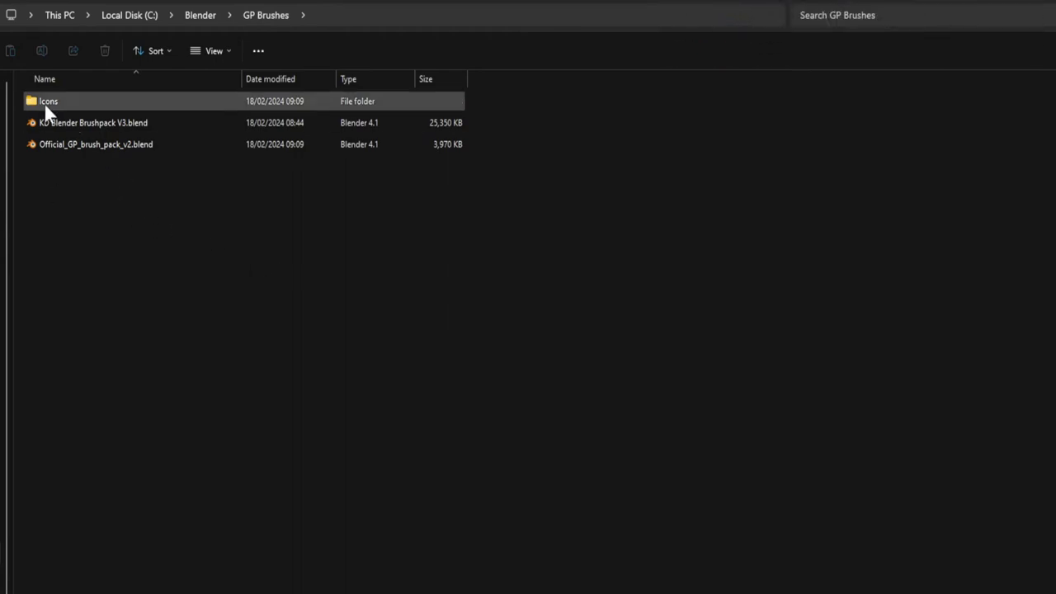
click(80, 104)
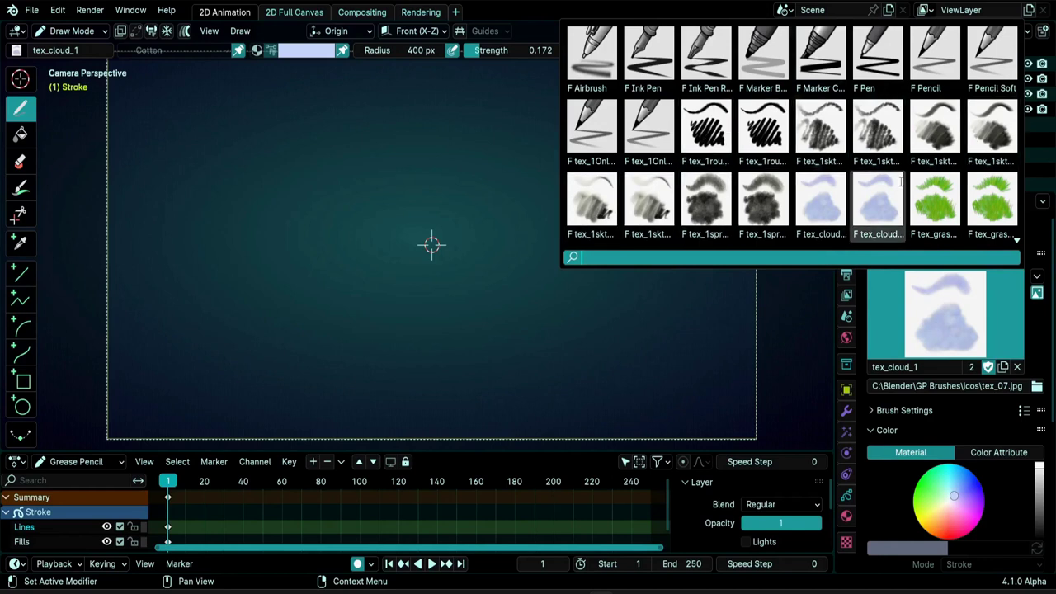
Close the brush list, switch the Outliner to Blender File display and drag it taller
scroll(900, 183, down, 1)
scroll(900, 183, down, 1)
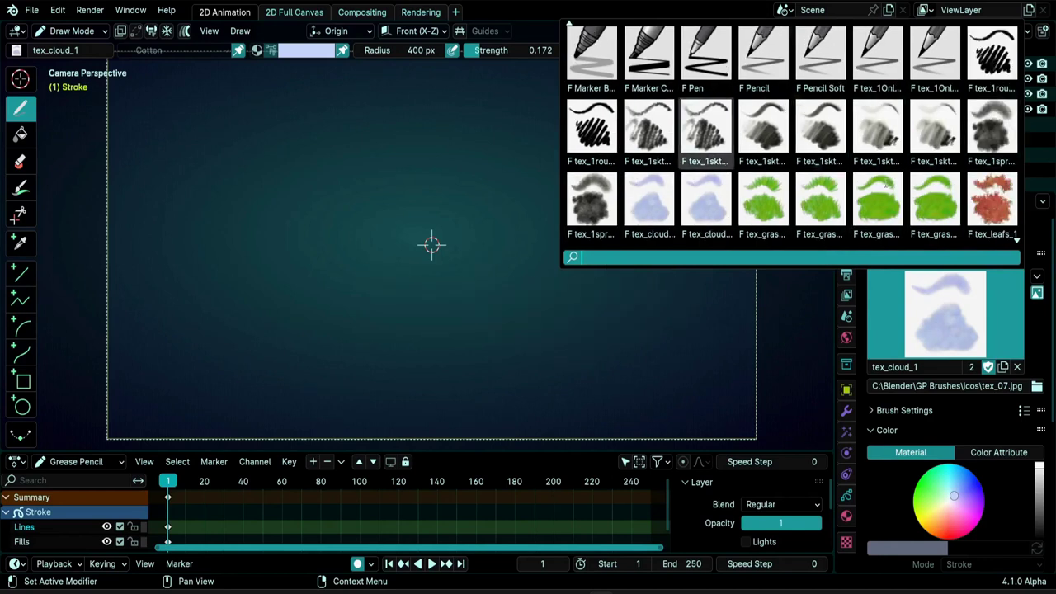
key(Escape)
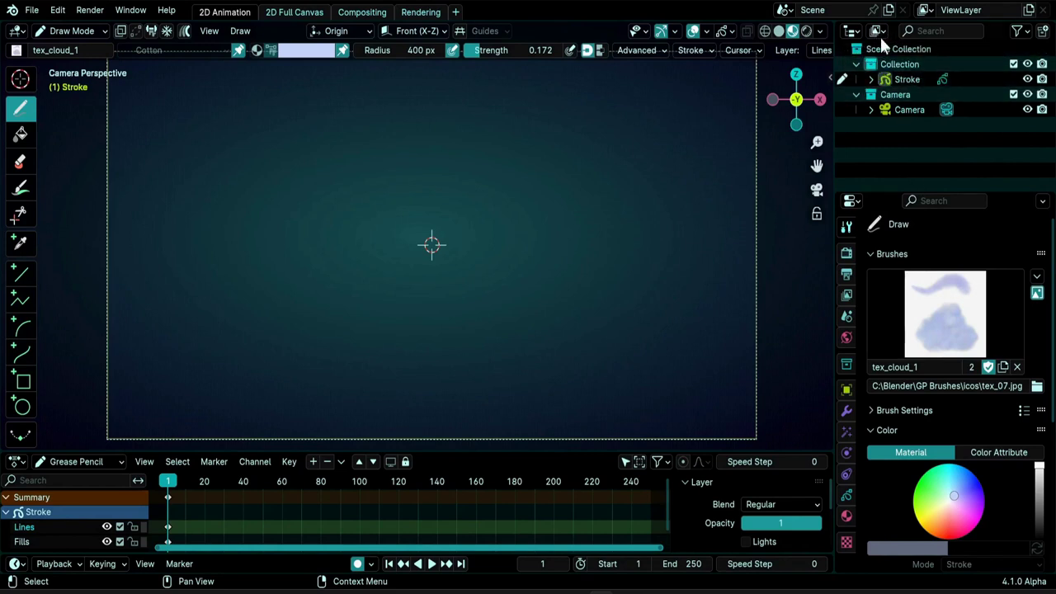
click(880, 33)
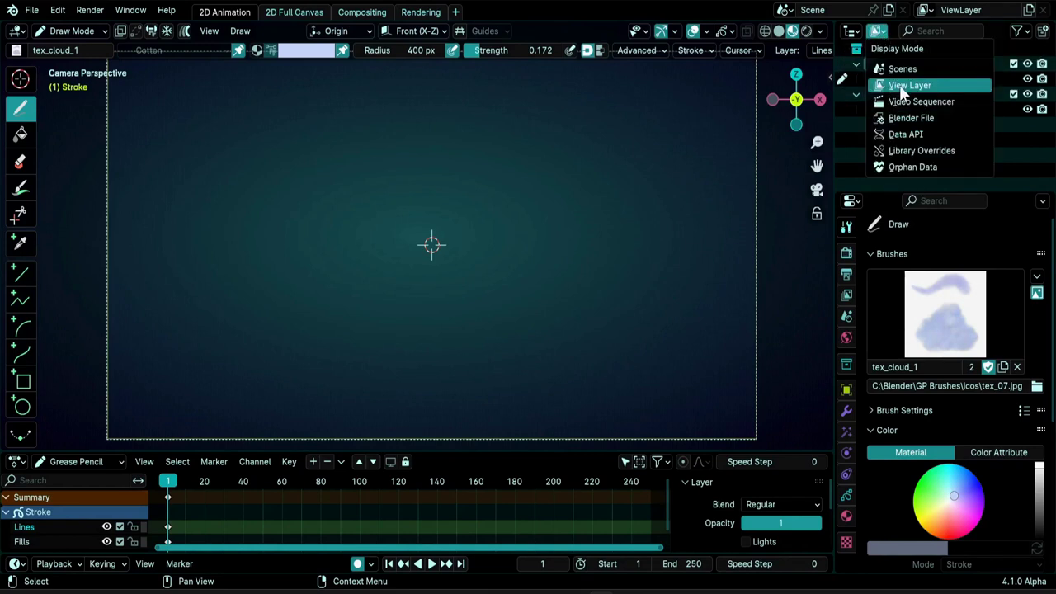
click(901, 116)
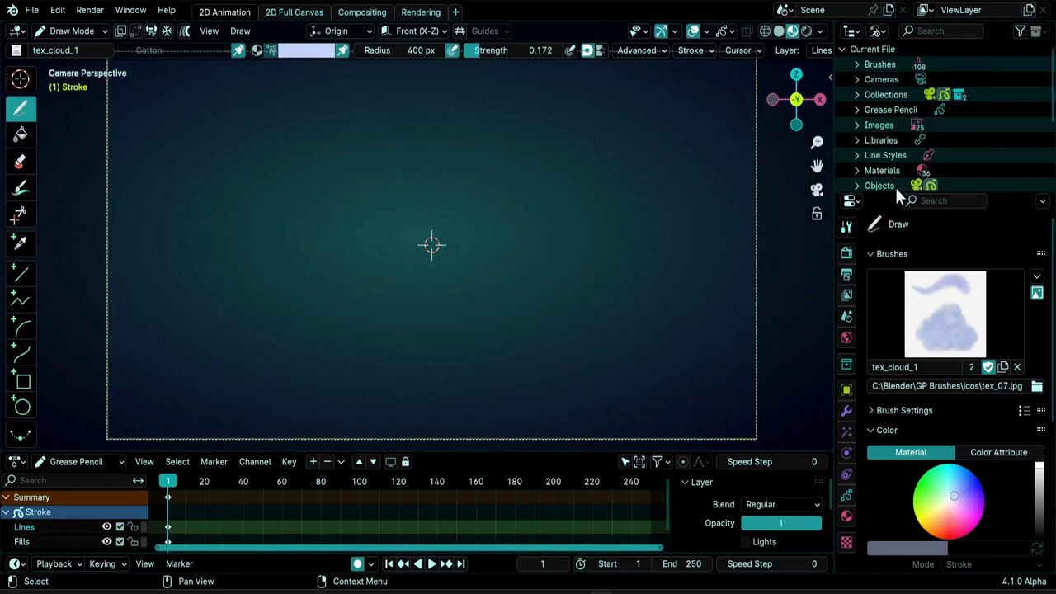
drag(895, 190, 867, 356)
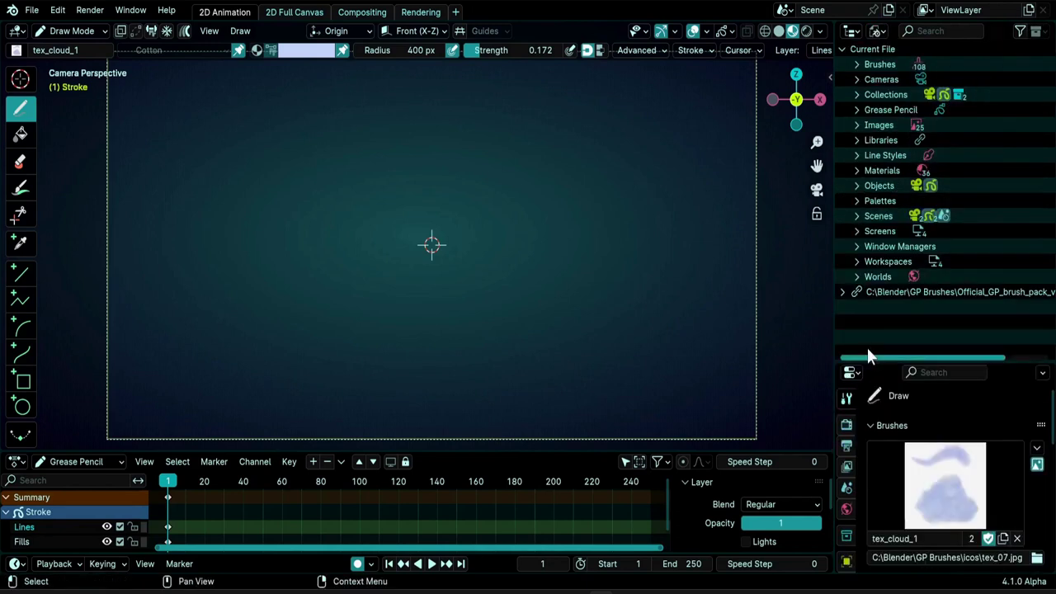
Expand the Outliner's Brushes list, scroll down to z_holdout and delete it
click(854, 60)
click(857, 65)
scroll(908, 221, down, 4)
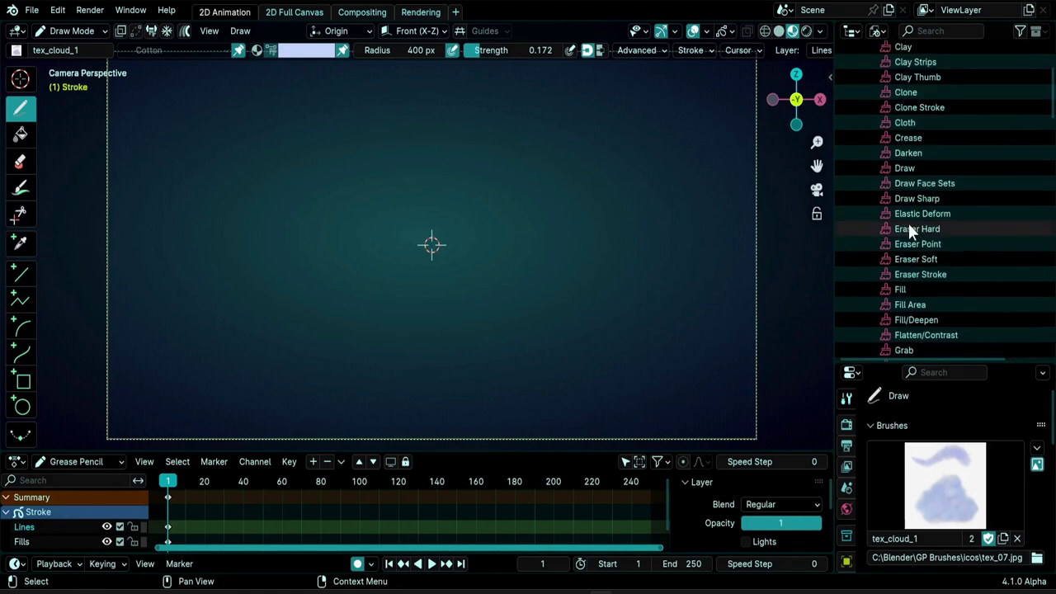
scroll(907, 222, down, 15)
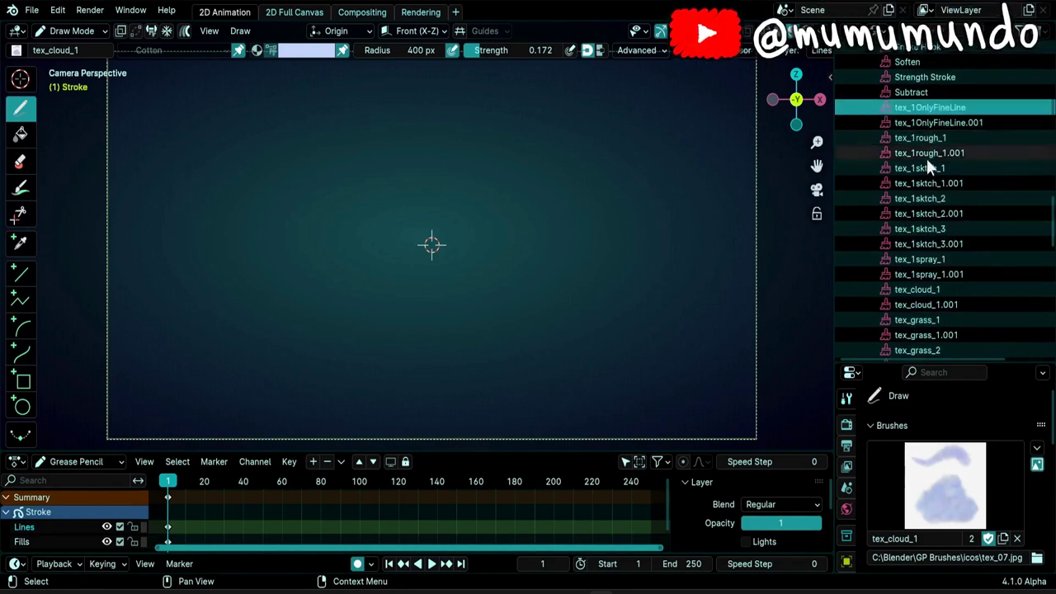
scroll(924, 190, down, 2)
scroll(922, 222, down, 4)
scroll(922, 222, down, 10)
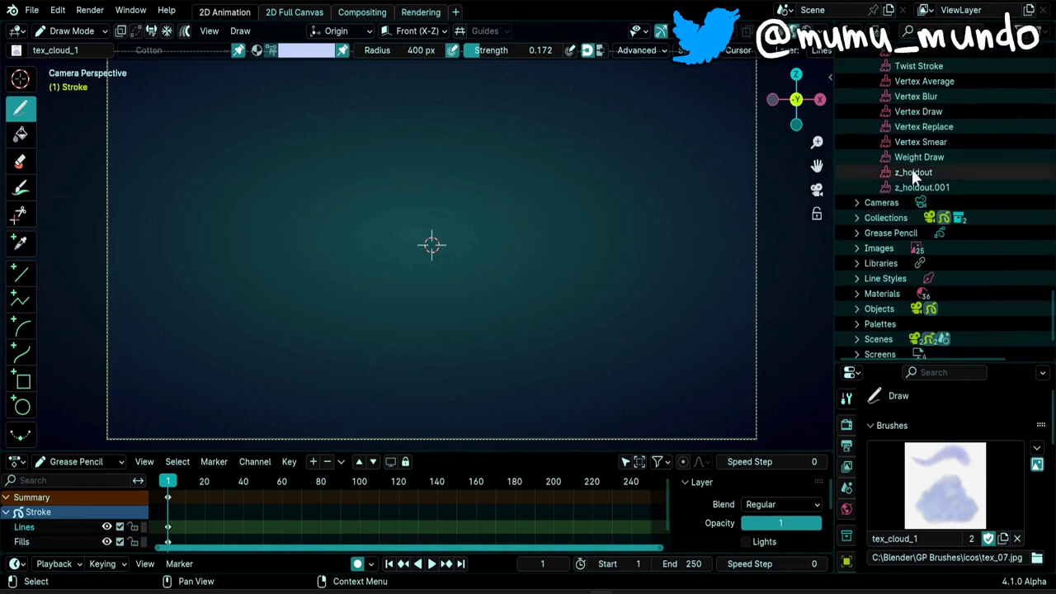
click(908, 172)
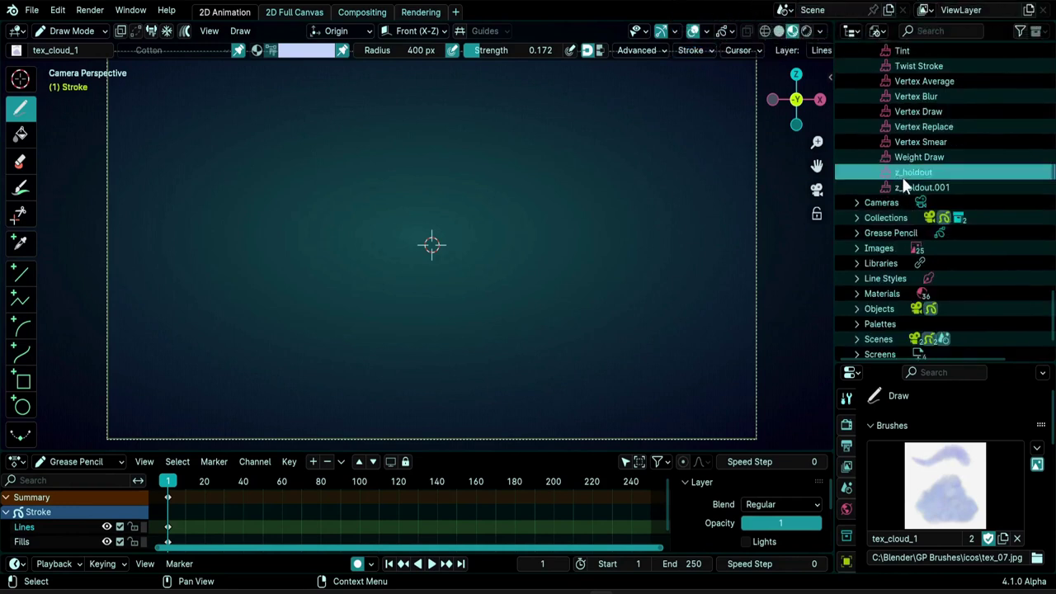
right_click(910, 175)
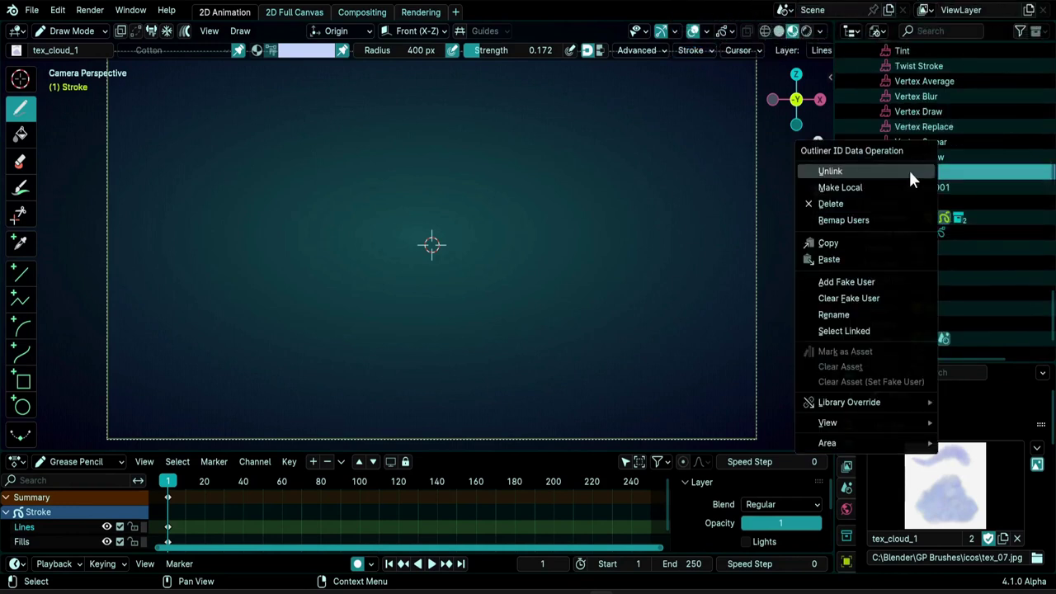
click(866, 206)
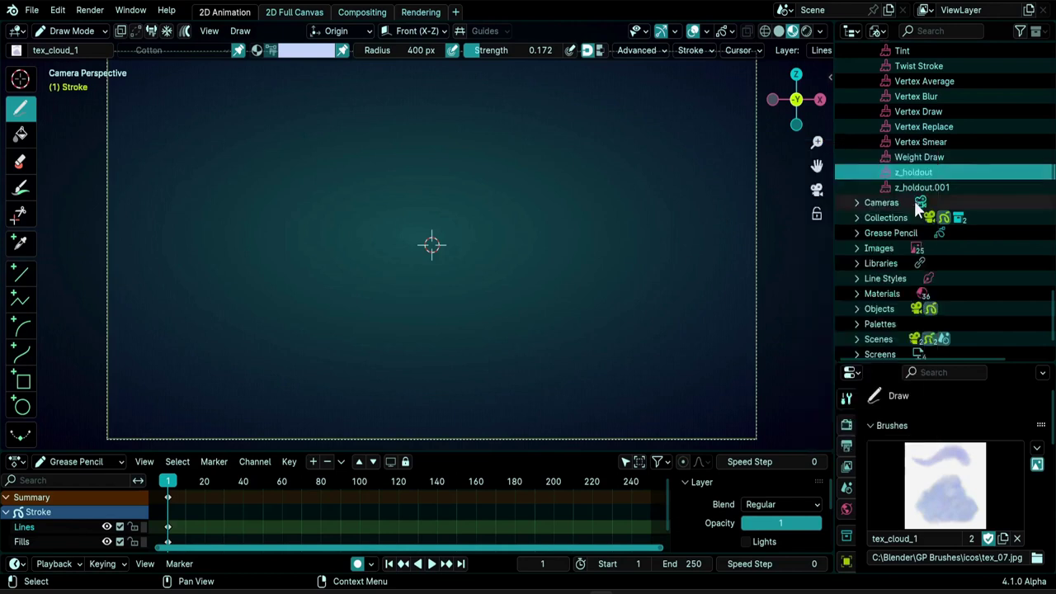
Expand Images, inspect spray01.png and Render Result, then collapse the category
scroll(899, 206, down, 3)
click(891, 187)
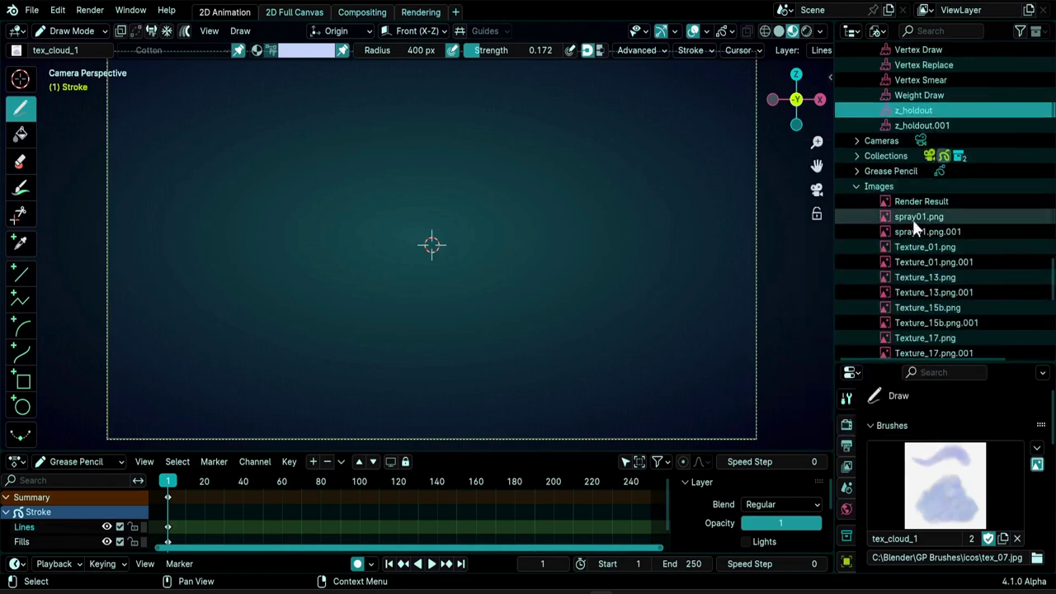
click(913, 218)
scroll(911, 272, down, 5)
scroll(911, 285, up, 3)
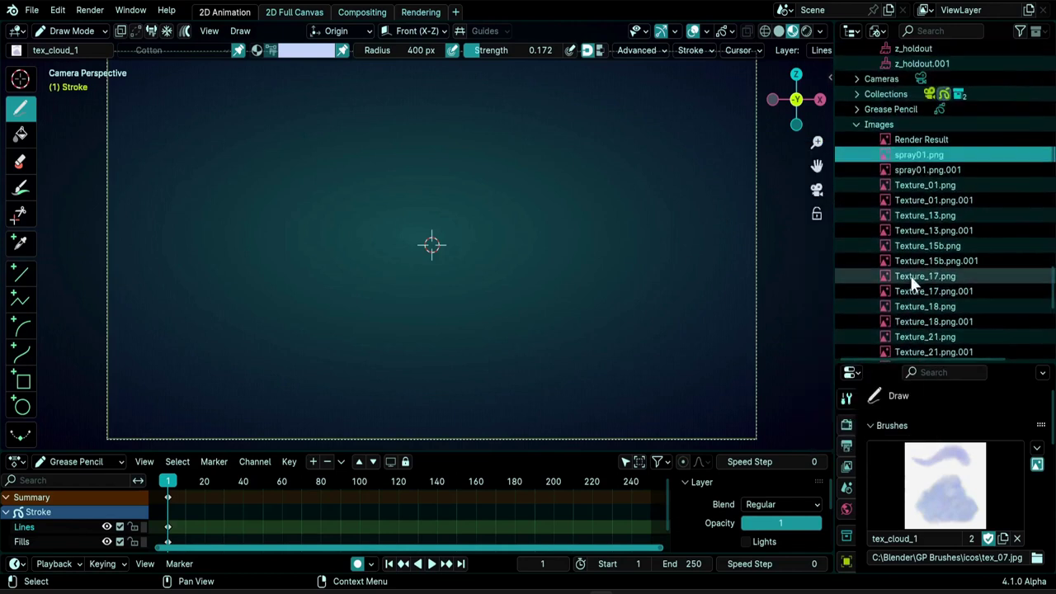
click(908, 139)
click(856, 125)
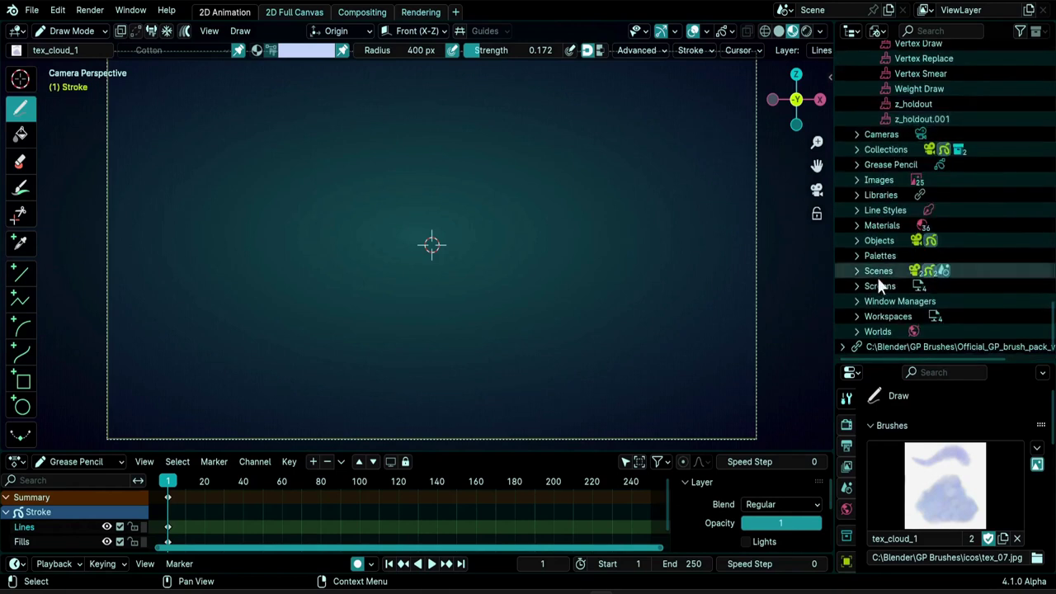
Expand Materials and step through duplicates Oleo_1.001, Raw.001 and Spray_1.001 to Vegetation_1
click(856, 226)
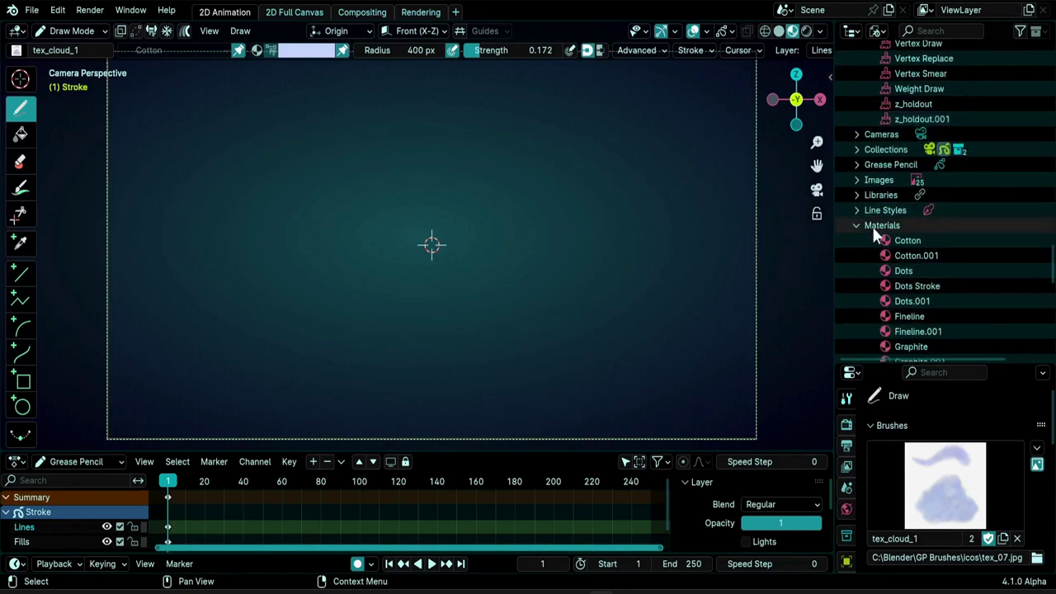
scroll(912, 243, down, 5)
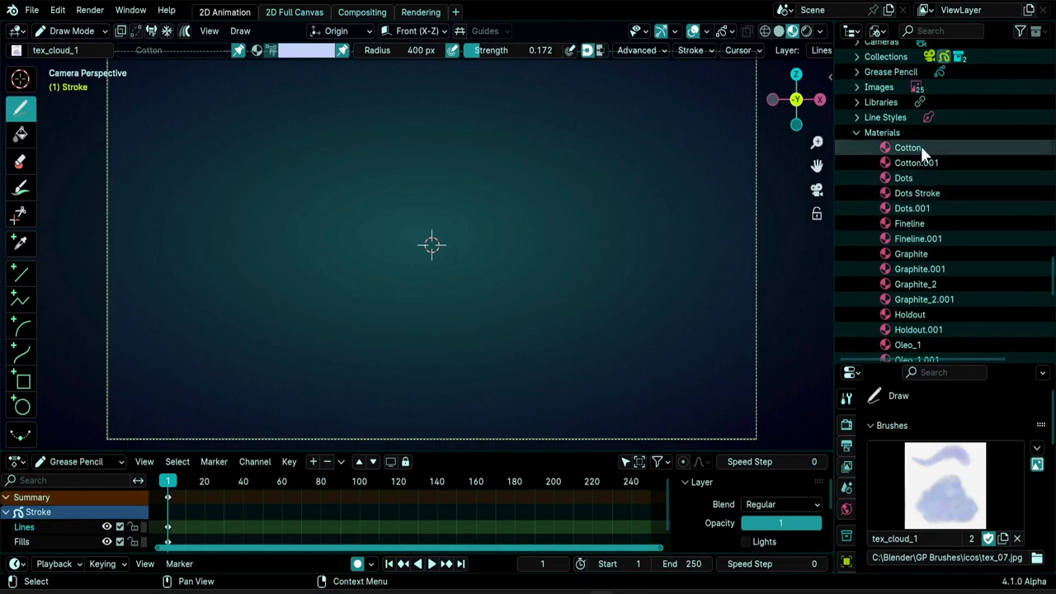
scroll(905, 270, down, 2)
scroll(904, 270, down, 3)
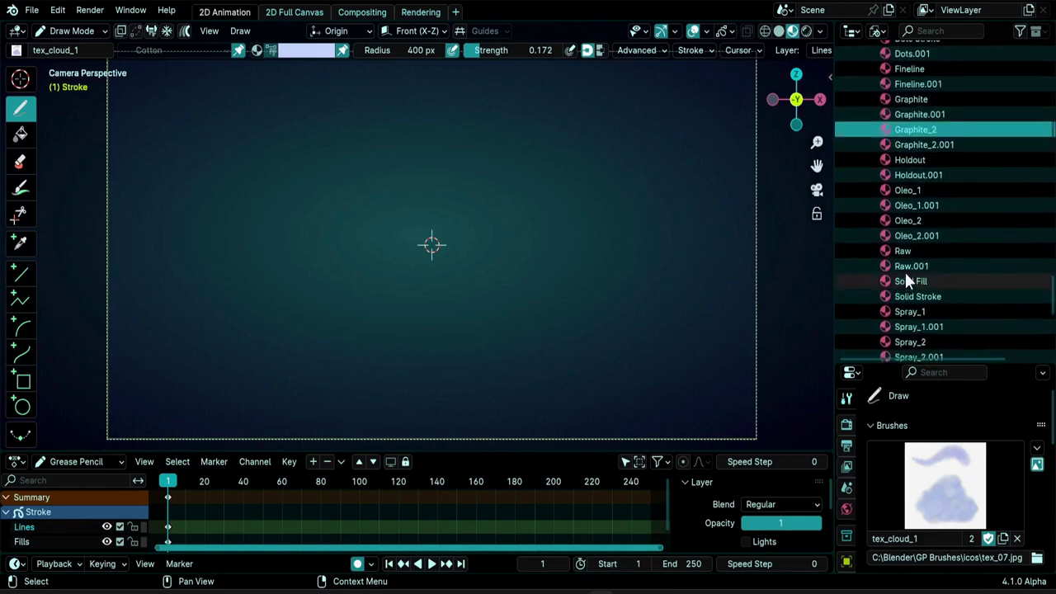
click(912, 202)
scroll(909, 259, down, 3)
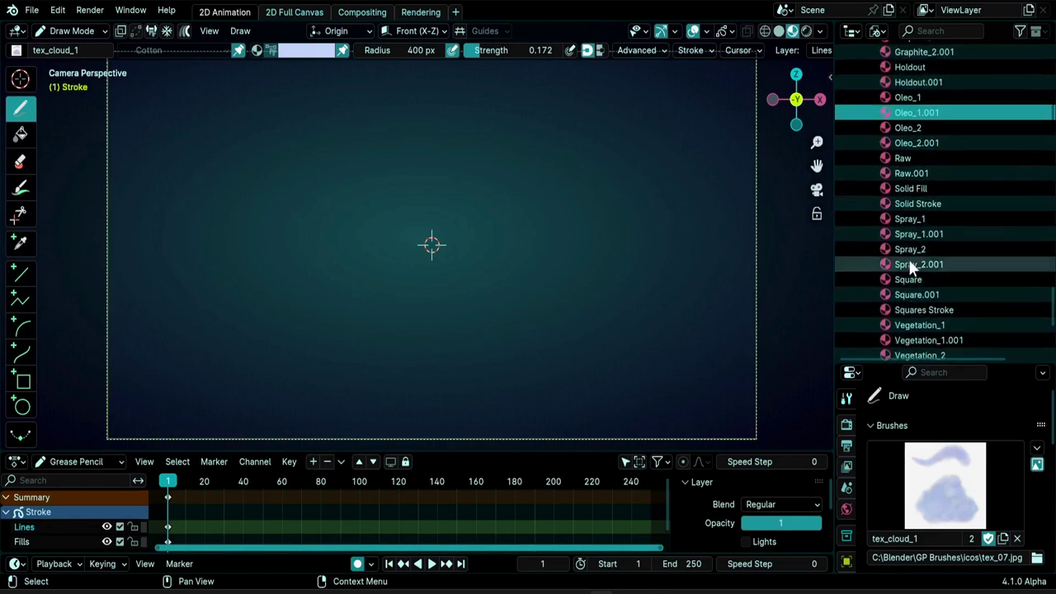
key(Down)
key(Down)
key(Down)
scroll(891, 269, down, 1)
key(Down)
key(Down)
key(Down)
scroll(908, 276, down, 3)
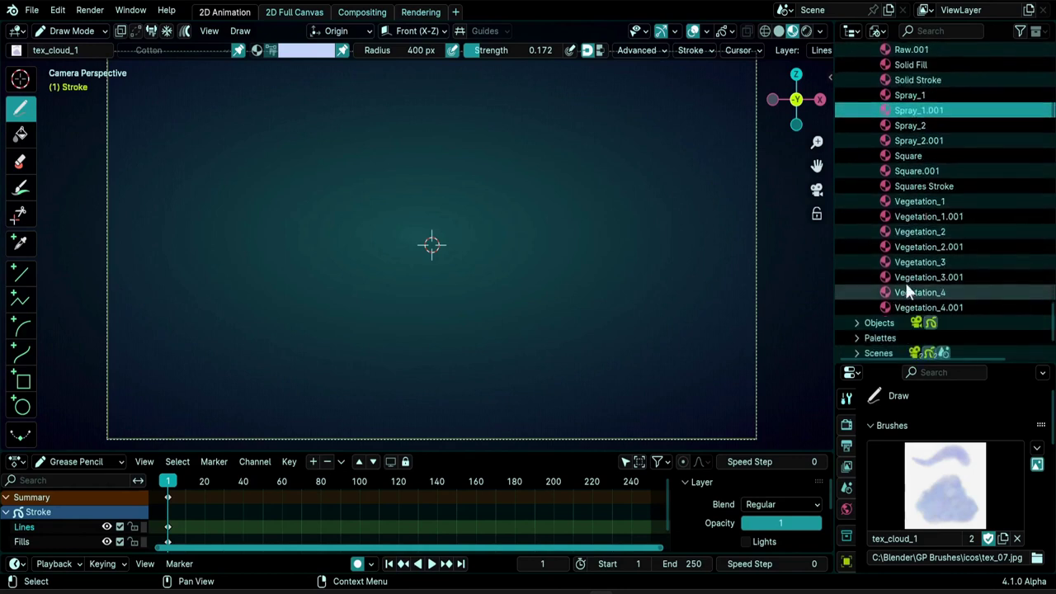
key(Down)
key(Down)
key(Down)
scroll(924, 219, up, 8)
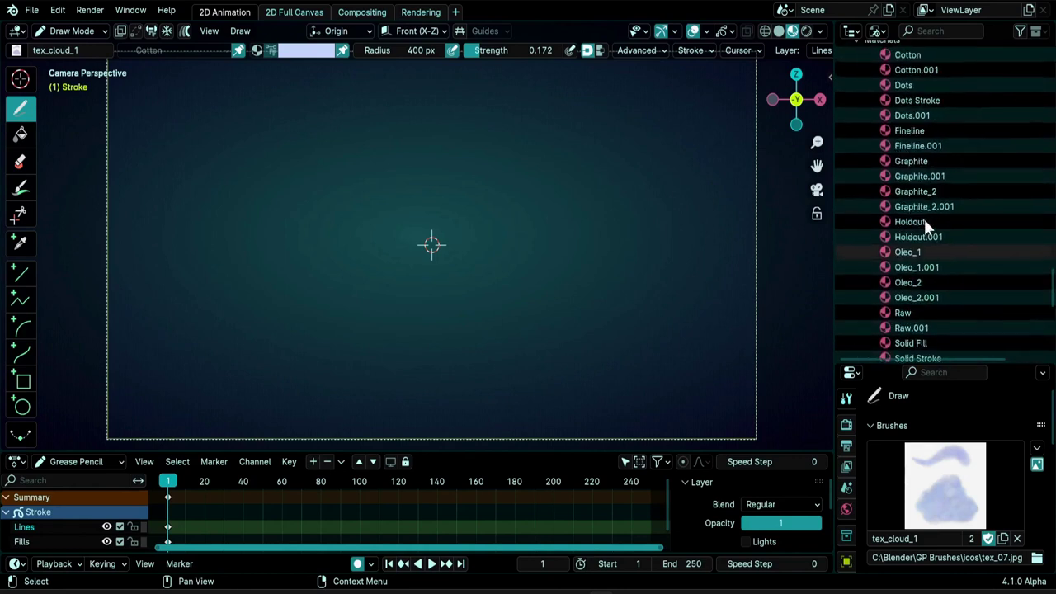
scroll(922, 214, up, 3)
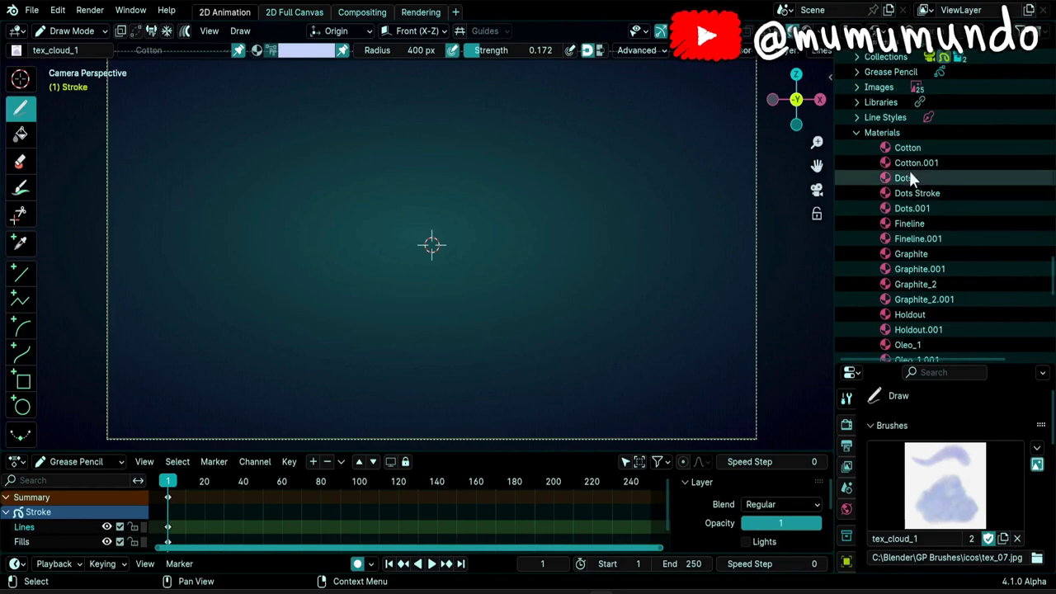
scroll(916, 223, down, 10)
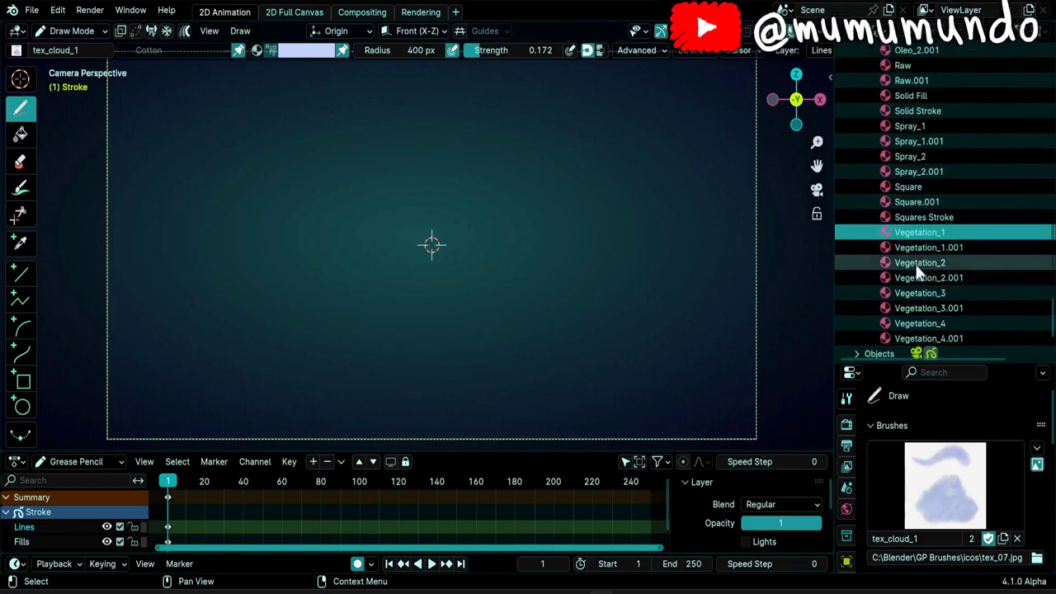
scroll(916, 264, down, 3)
scroll(931, 208, up, 4)
scroll(927, 212, up, 5)
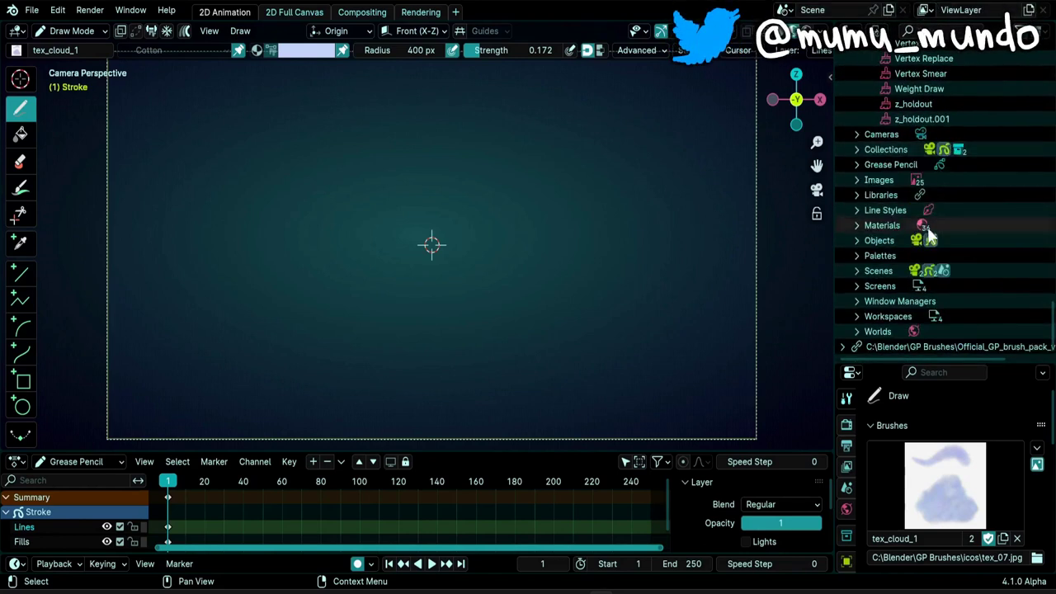
scroll(928, 216, up, 10)
scroll(928, 211, up, 10)
scroll(927, 202, up, 10)
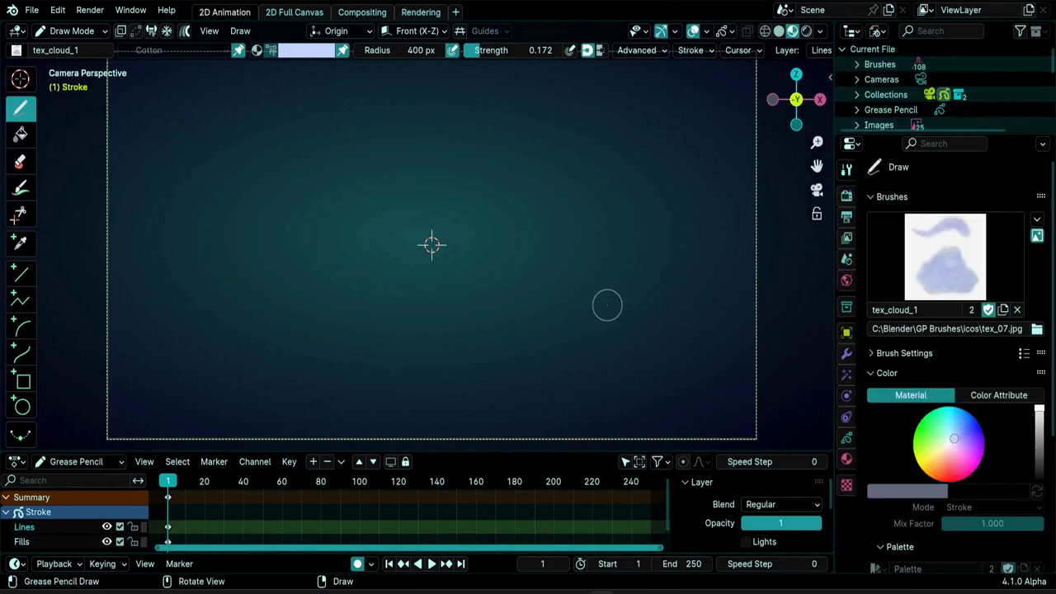